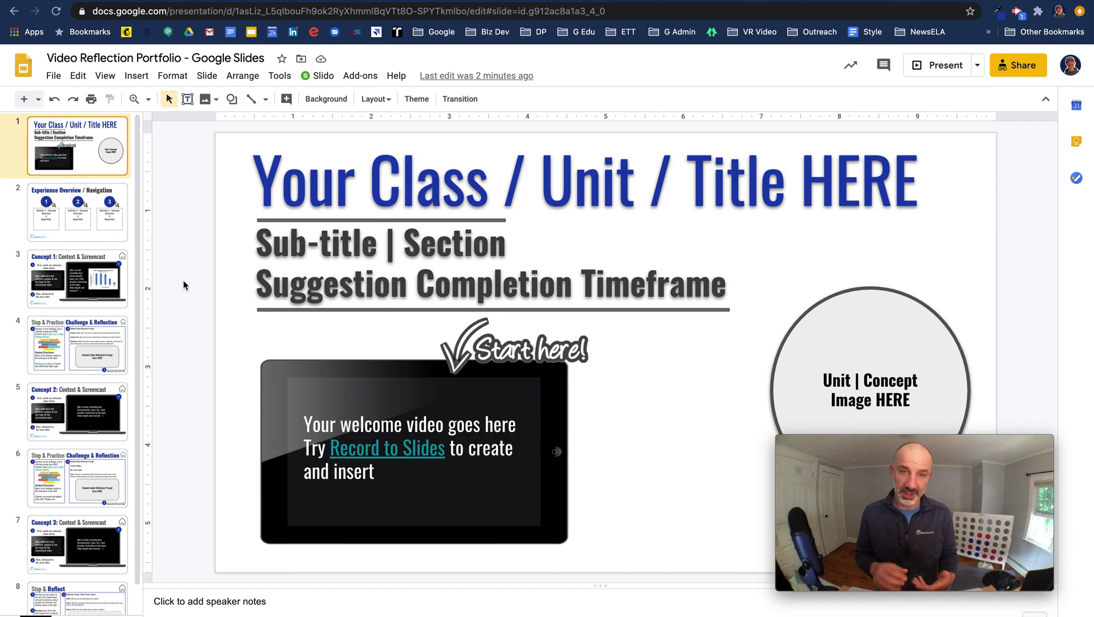
Install the Record to Slides extension from its Chrome Web Store page and return to the deck.
left_click(379, 451)
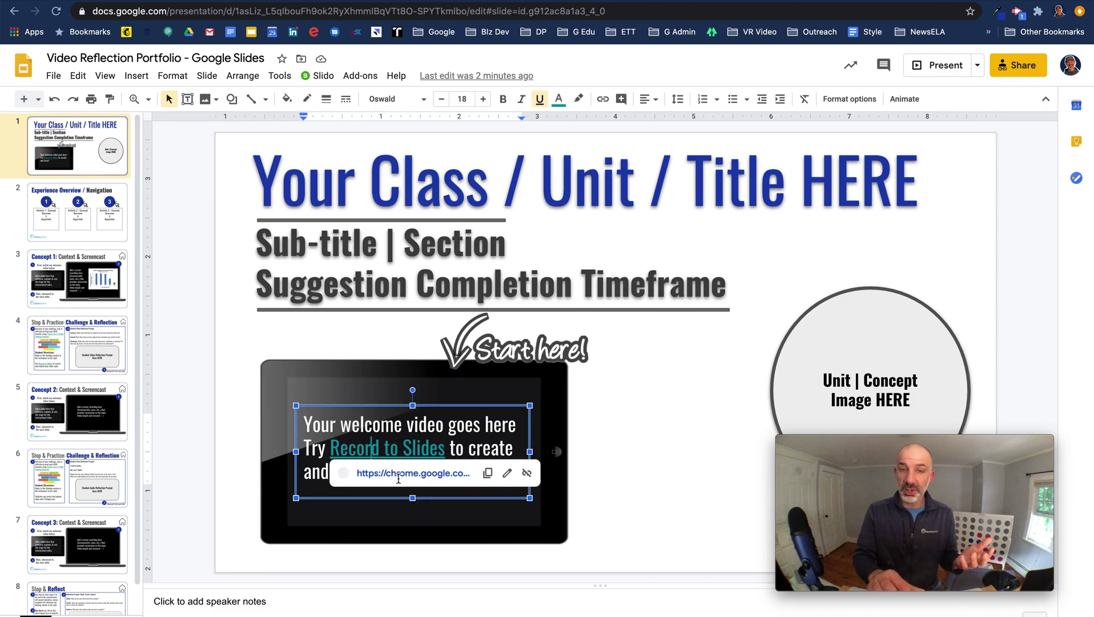
left_click(400, 474)
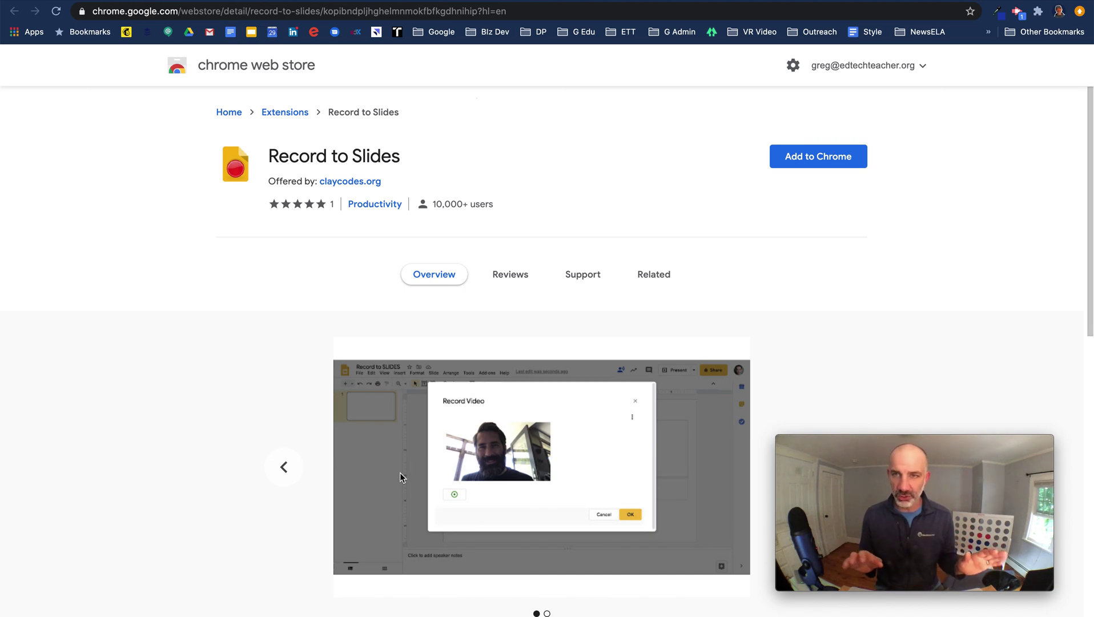
left_click(806, 164)
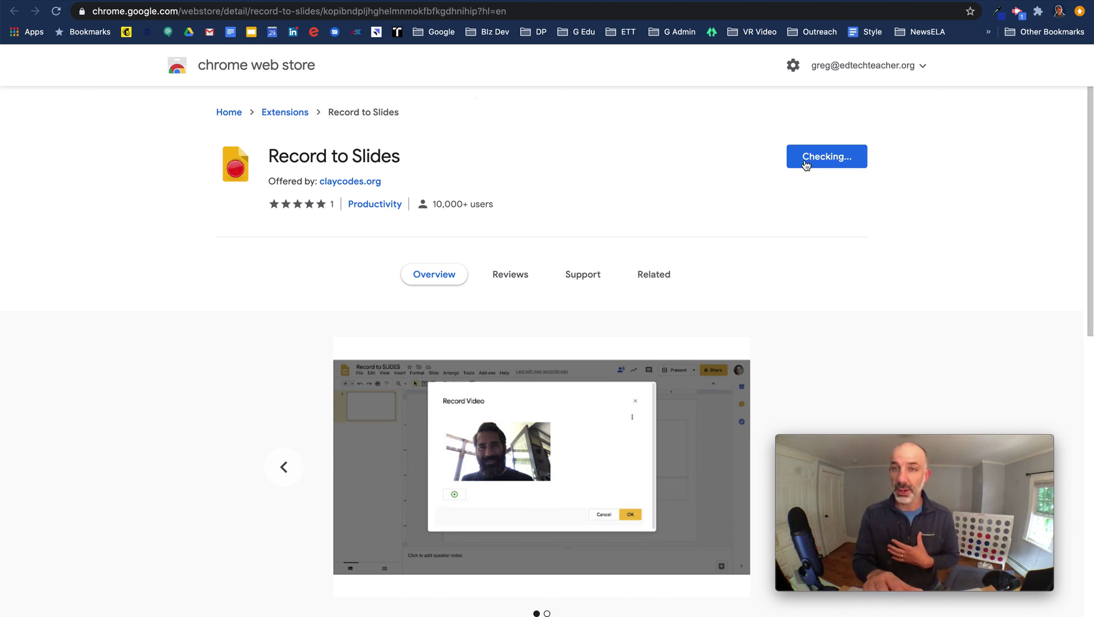
left_click(628, 121)
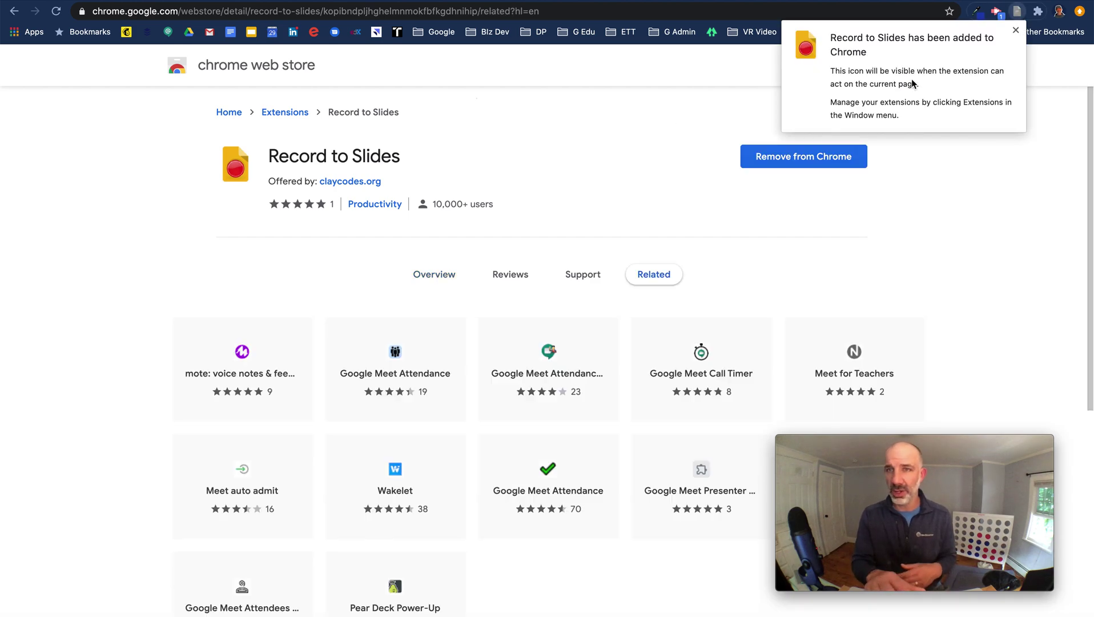
left_click(1016, 30)
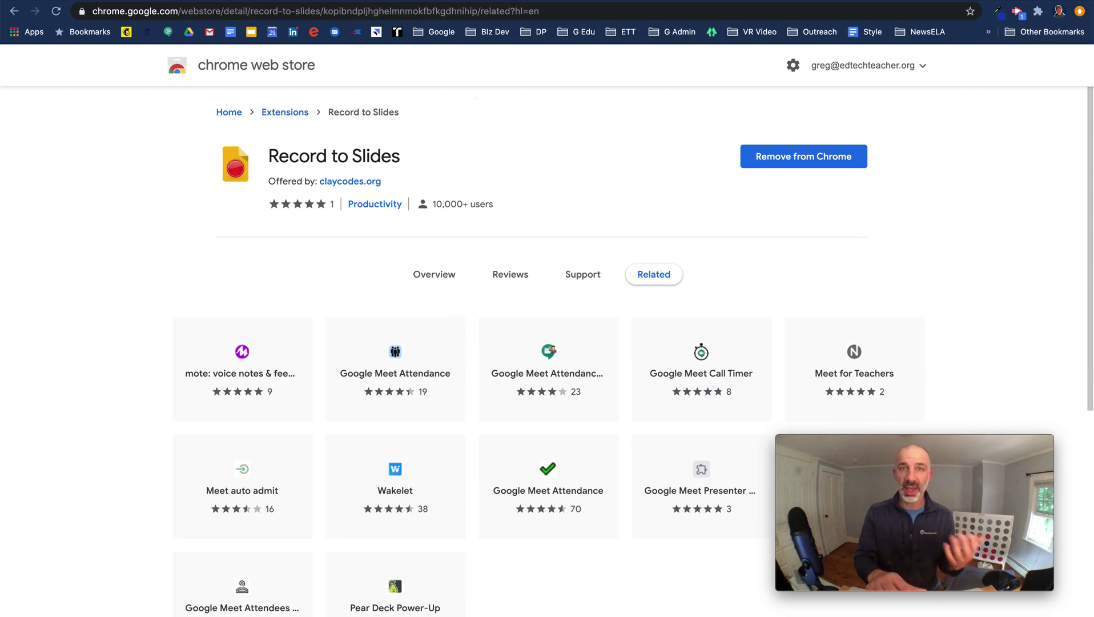
key("ctrl+Tab")
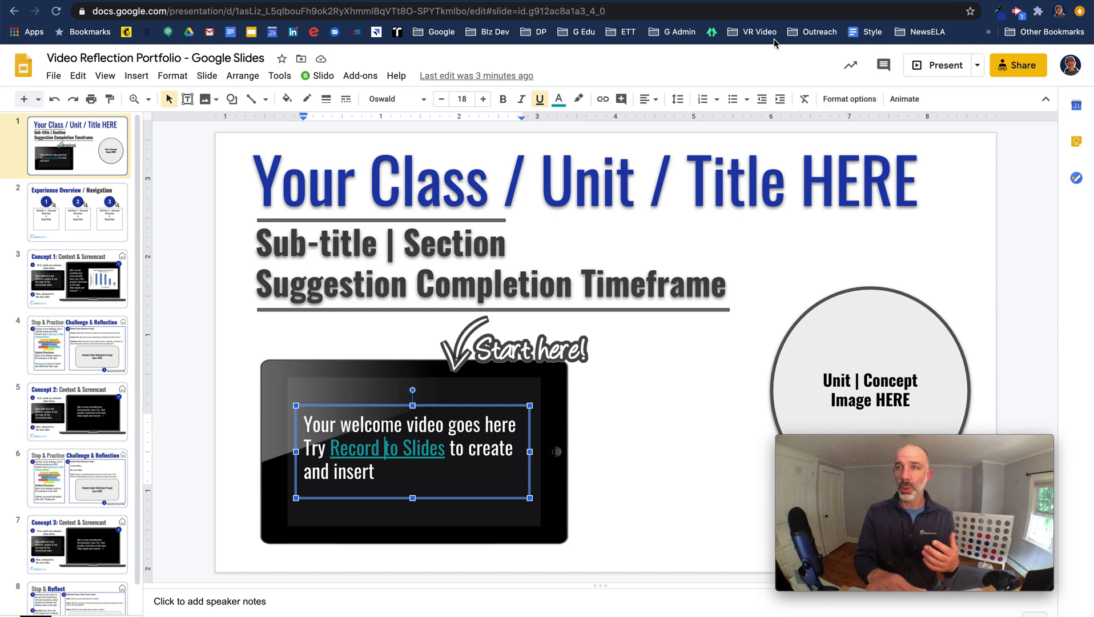
Pin Record to Slides in the Extensions menu, then open slide 2, Experience Overview / Navigation.
left_click(1038, 13)
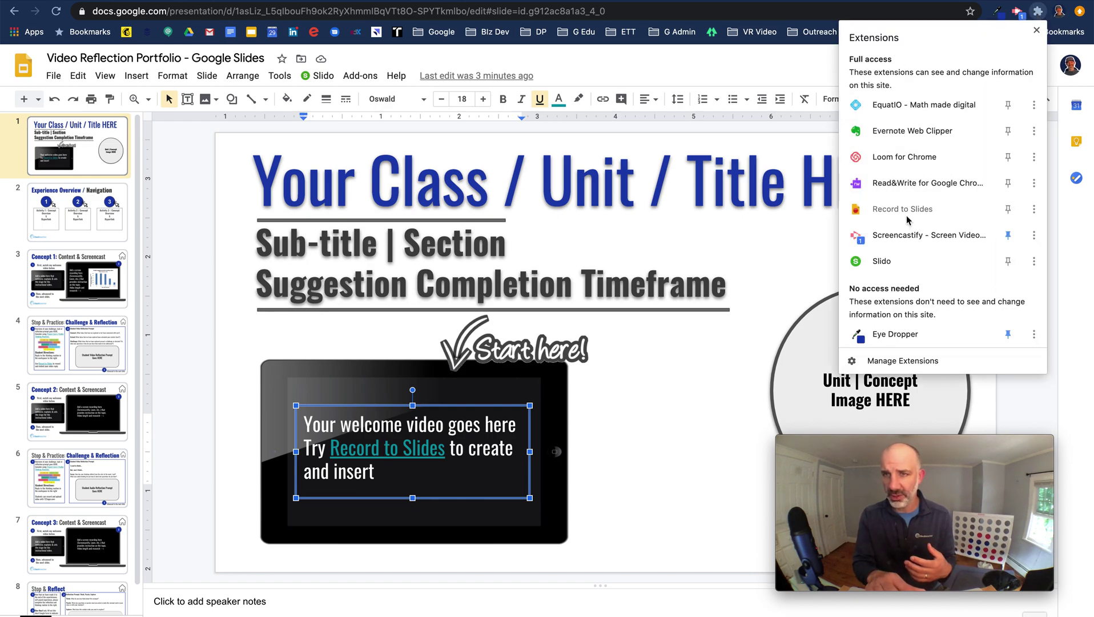
left_click(1009, 209)
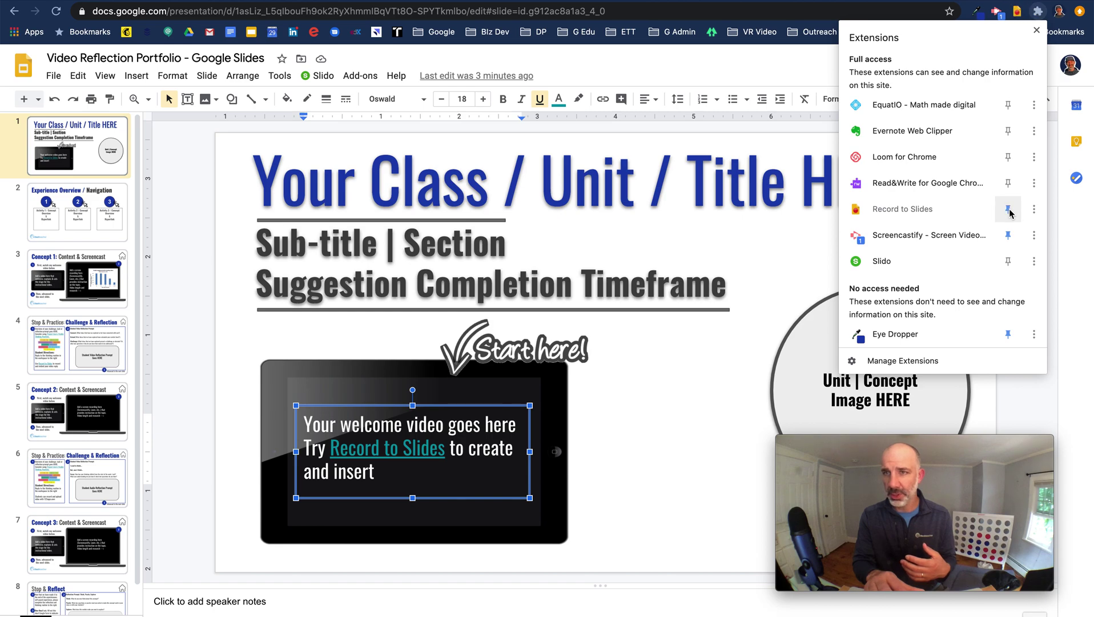
left_click(743, 63)
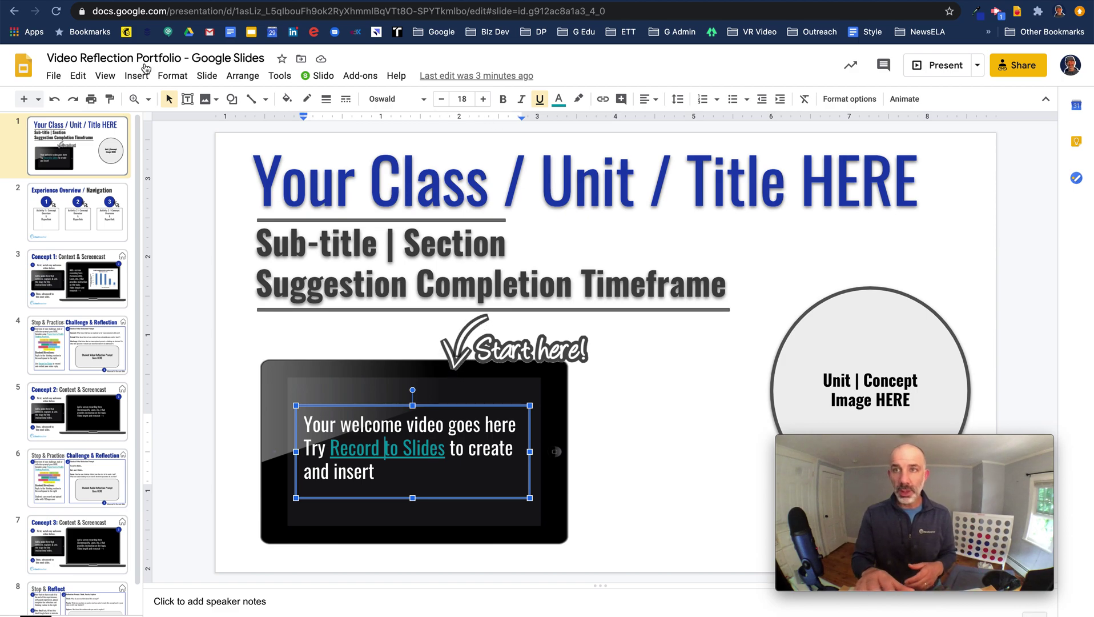
left_click(71, 235)
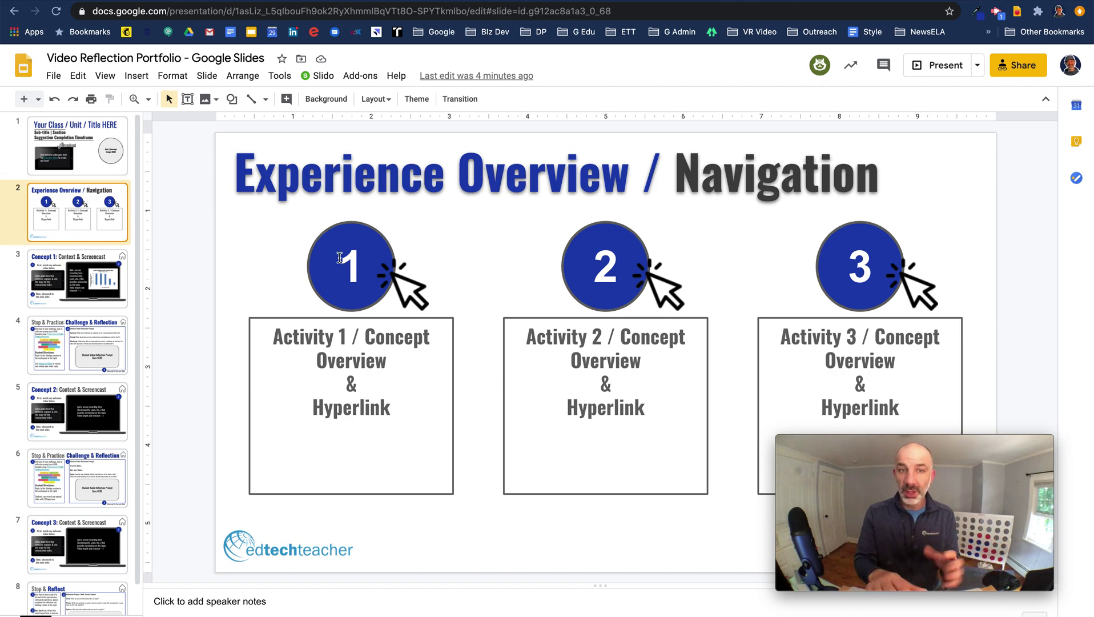
Link the word 'Hyperlink' in the Activity 1 box to Slide 3.
left_click(409, 292)
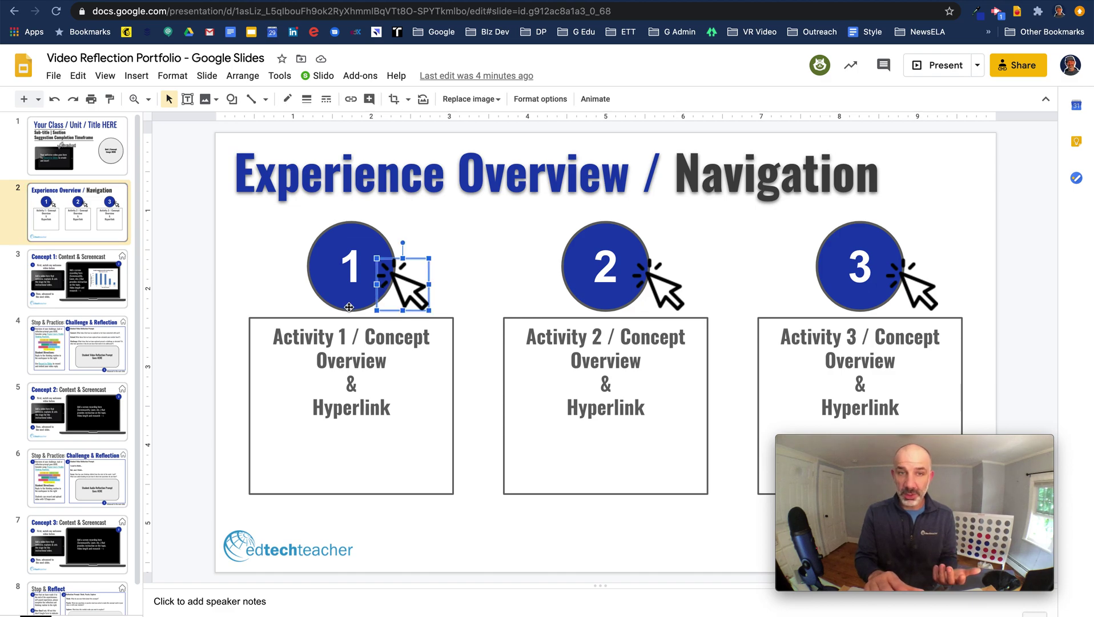
left_click(334, 306)
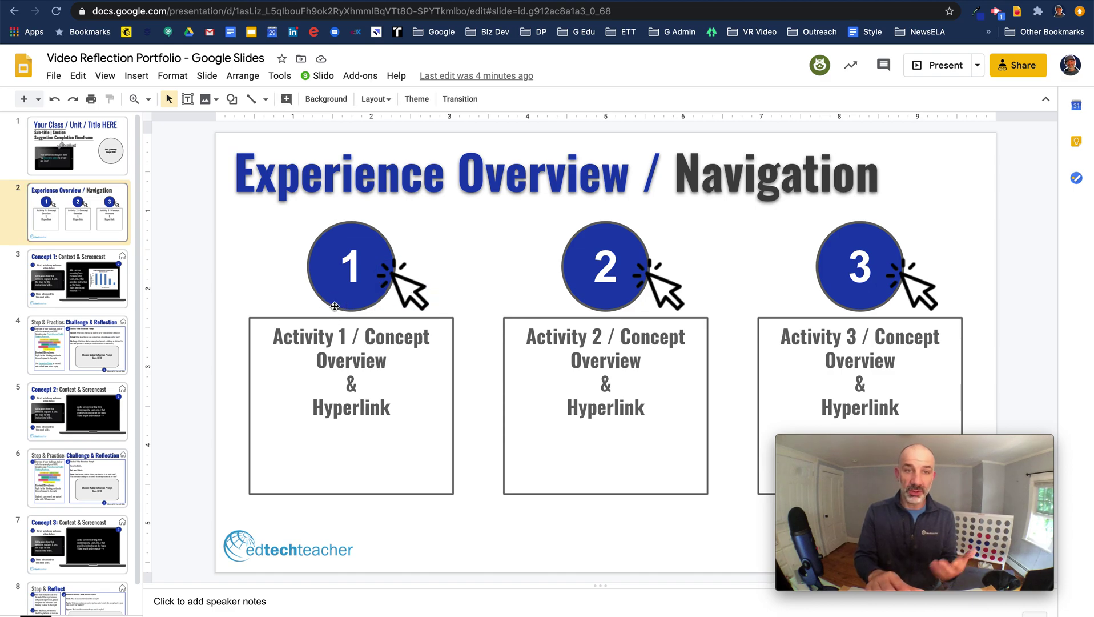
left_click(334, 307)
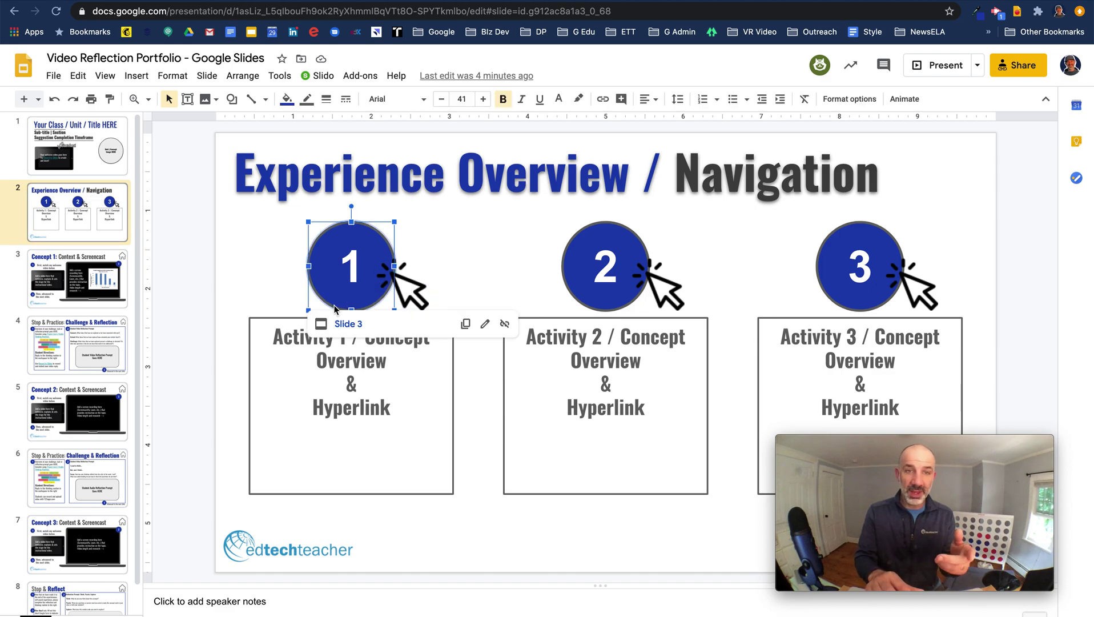
left_click(250, 359)
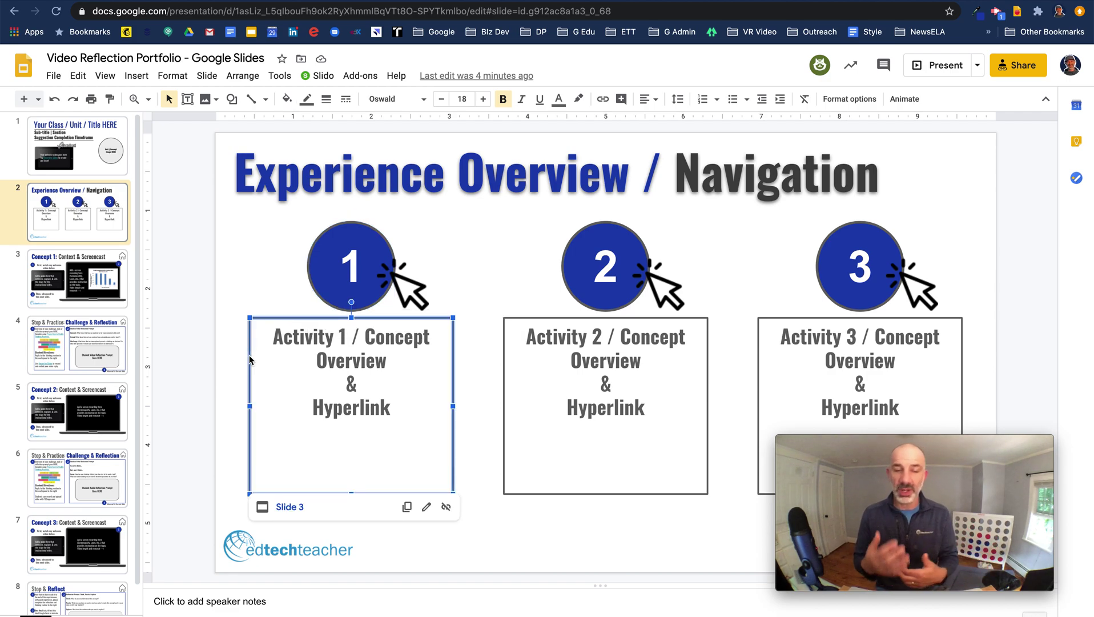
double_click(343, 410)
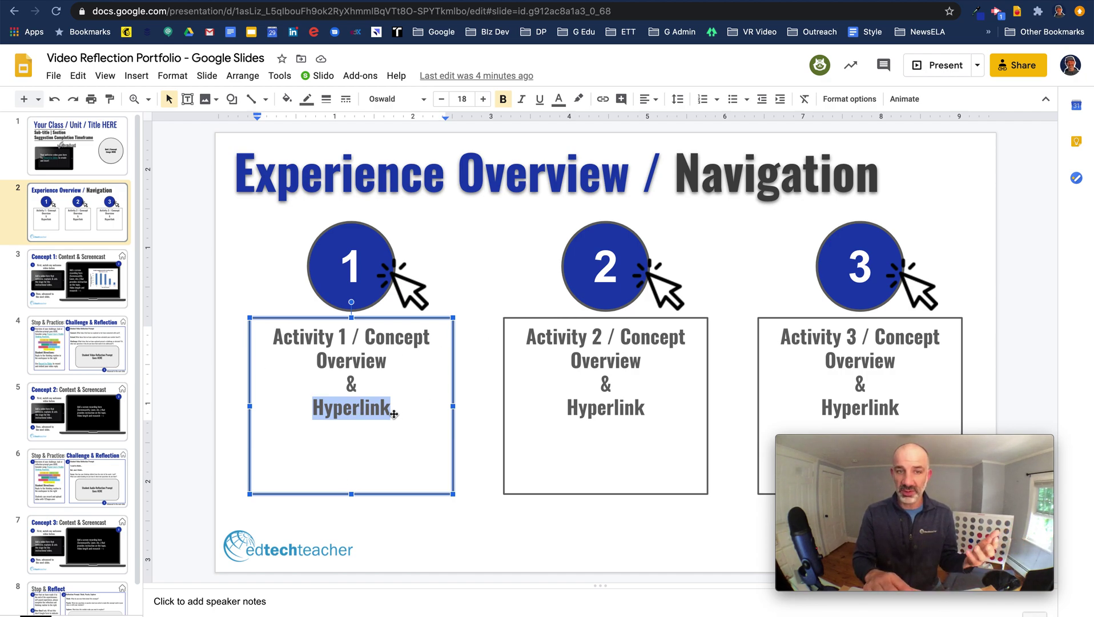
left_click(603, 101)
left_click(335, 516)
scroll(373, 543, "down", 3)
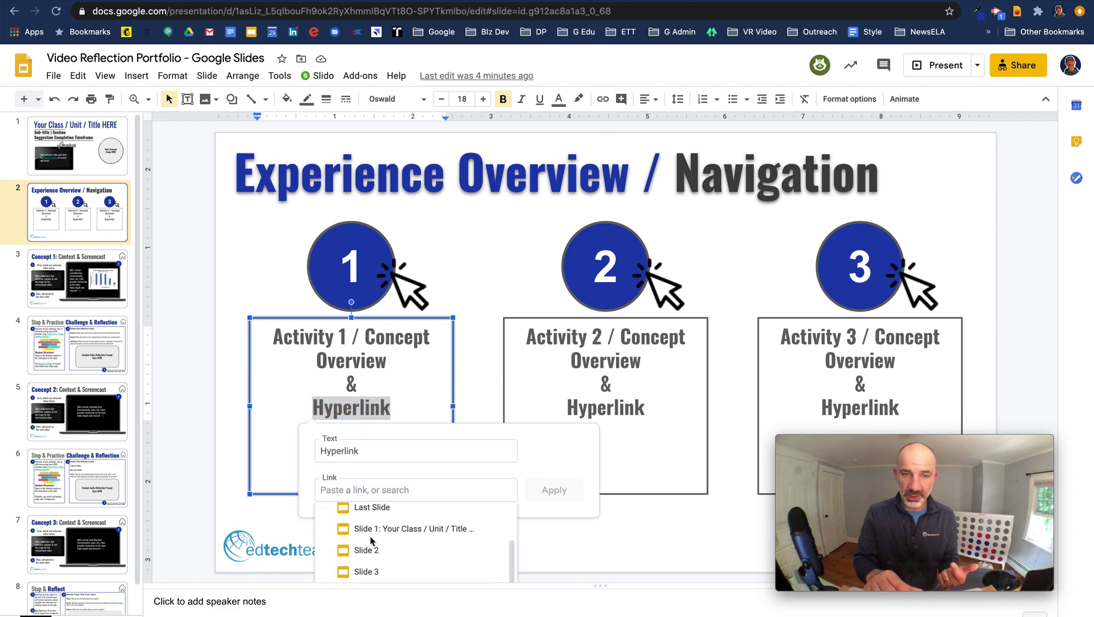
left_click(366, 569)
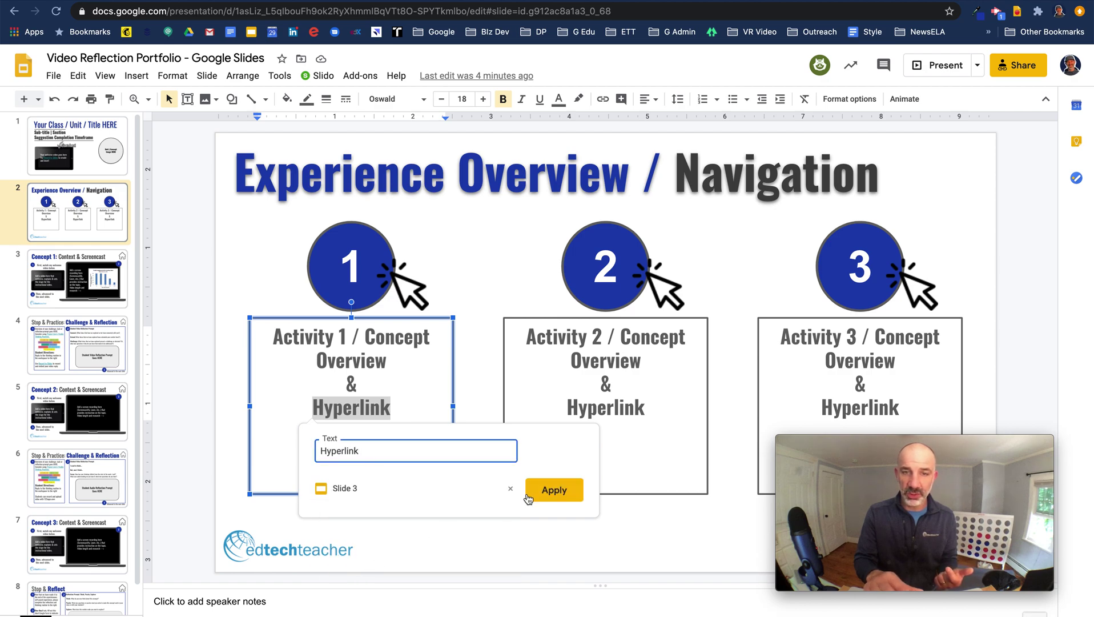
left_click(548, 491)
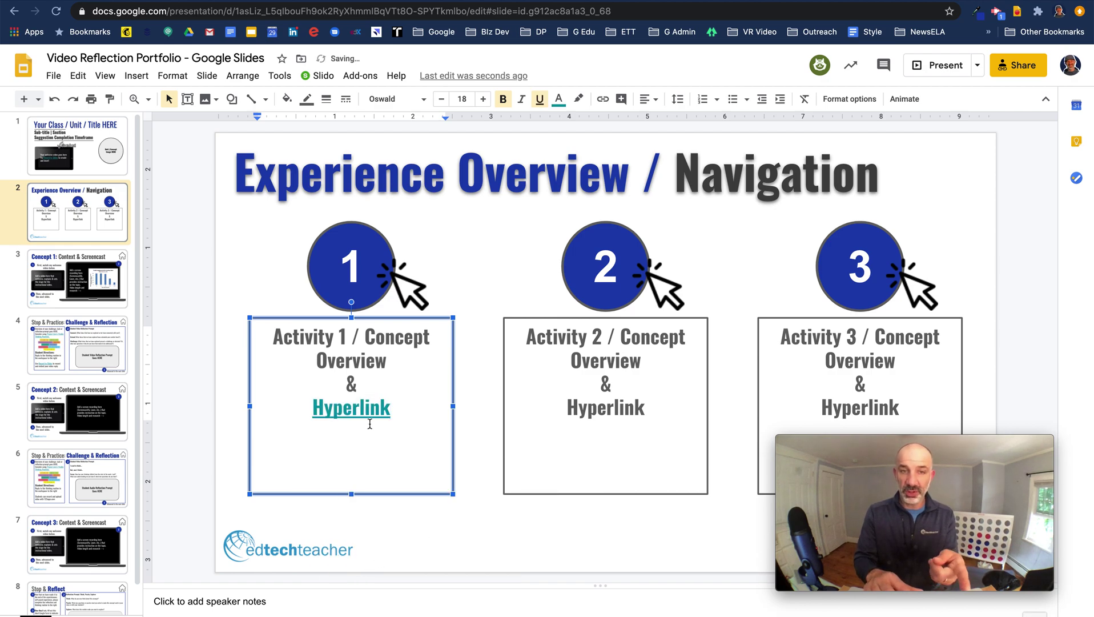
Link the pointer graphic beside circle 1 to Slide 3, then follow that link.
left_click(413, 295)
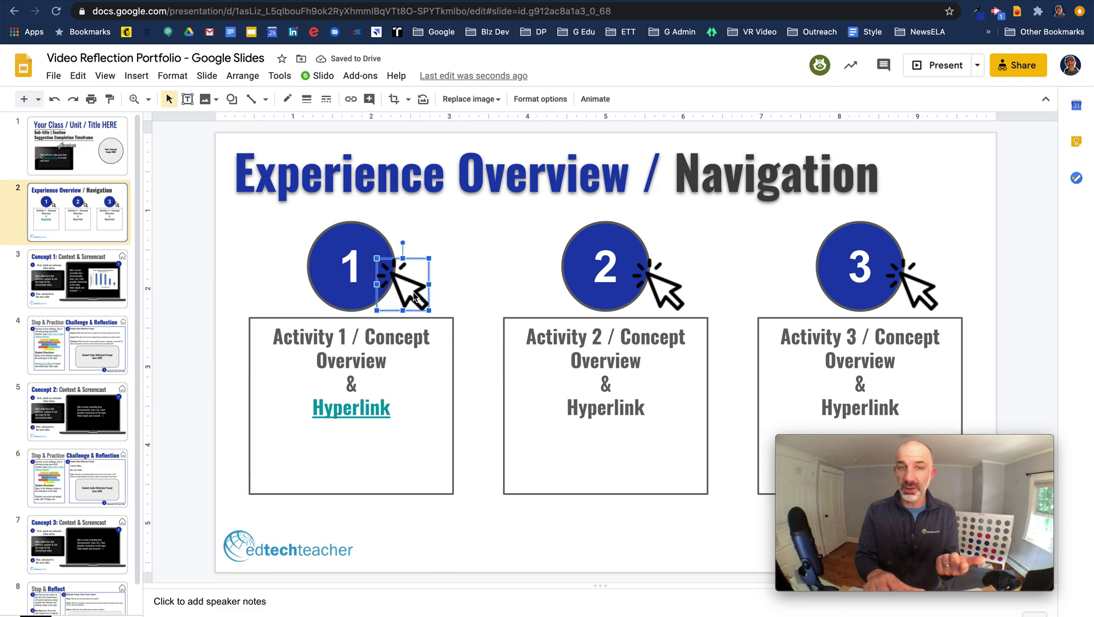
left_click(351, 101)
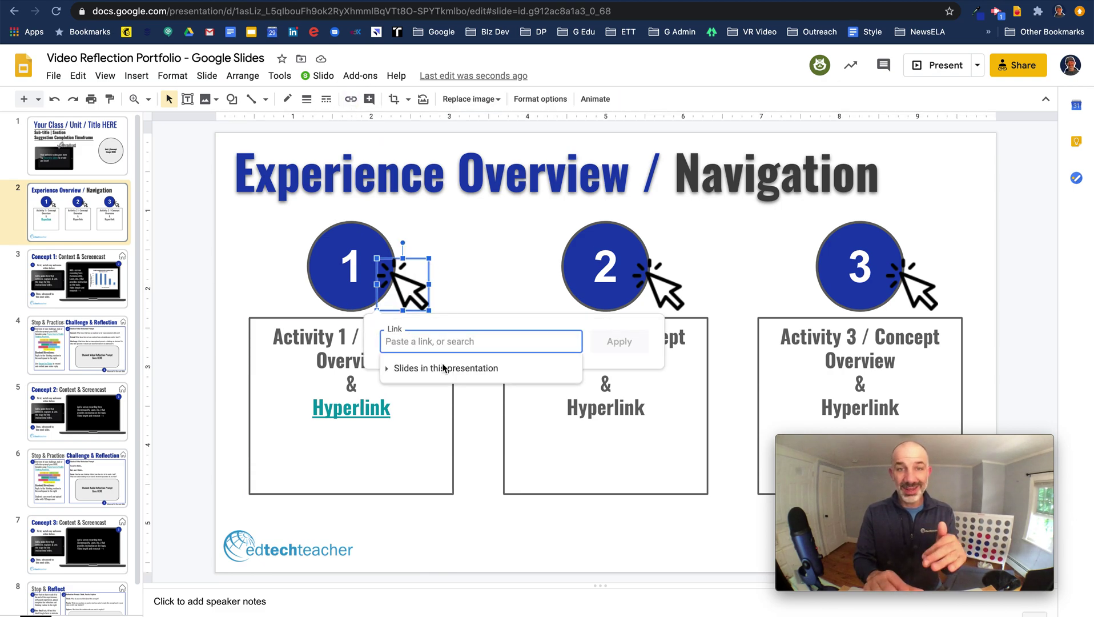
left_click(435, 370)
scroll(449, 423, "down", 3)
left_click(441, 423)
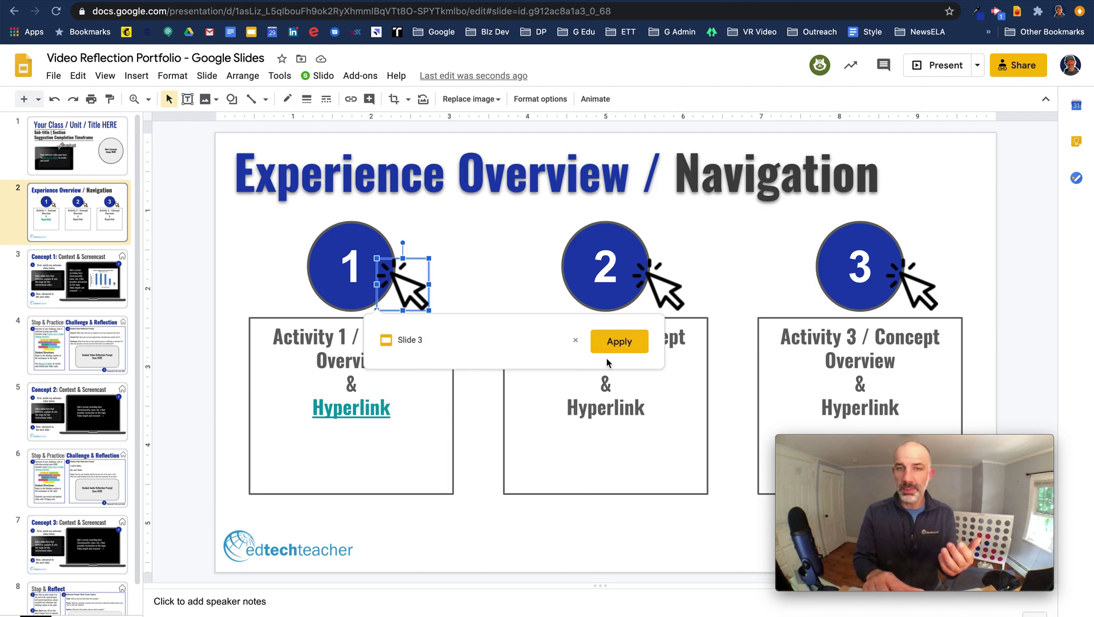
left_click(617, 345)
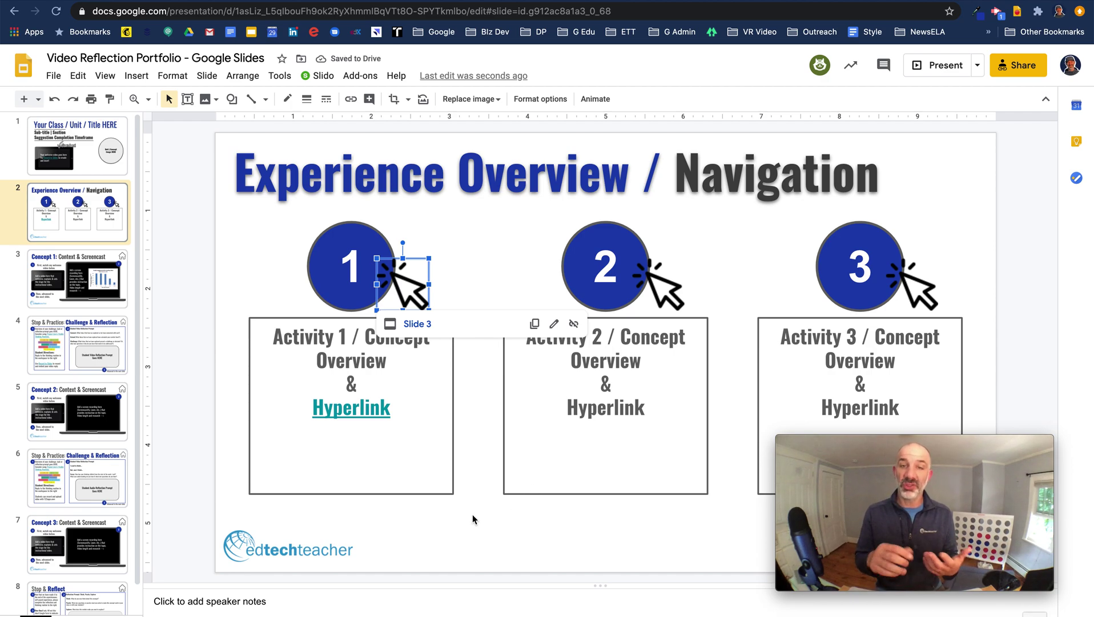
left_click(244, 258)
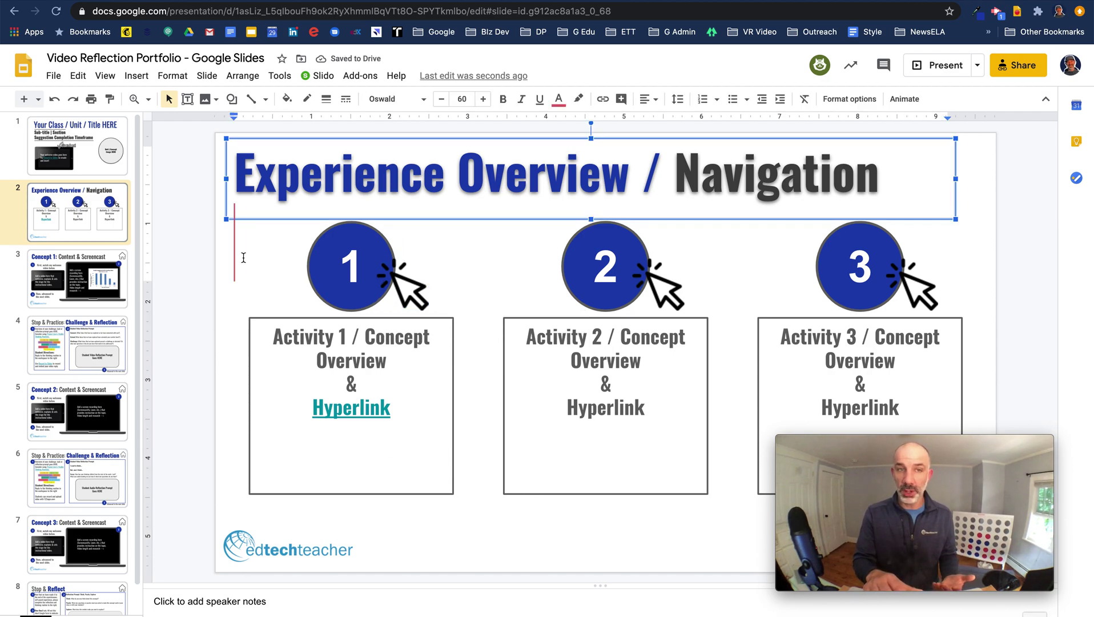
left_click(418, 293)
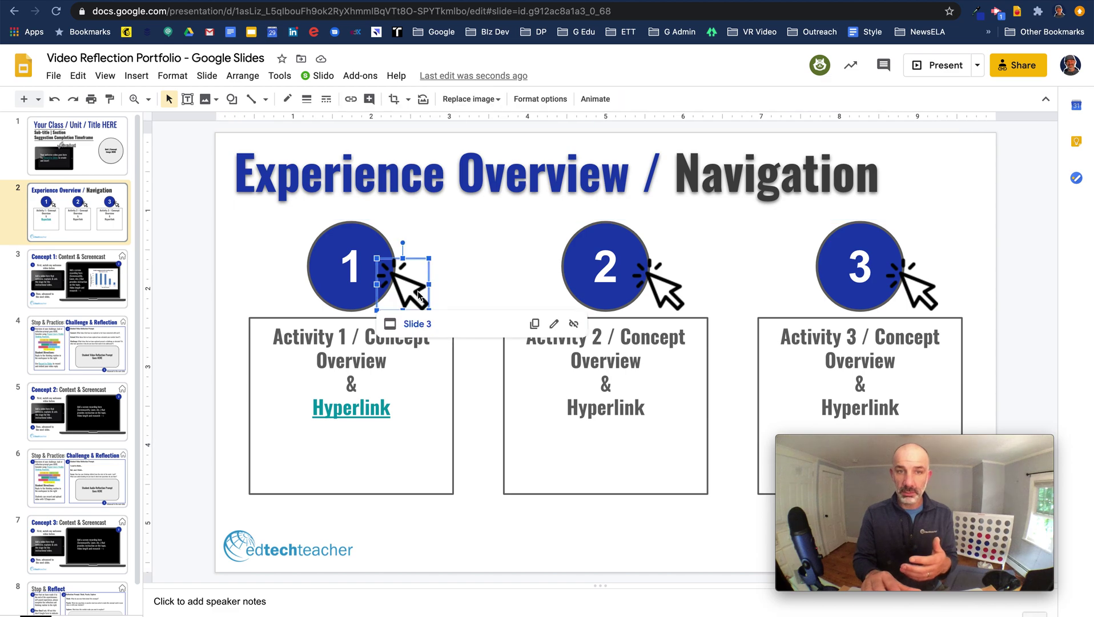
left_click(415, 325)
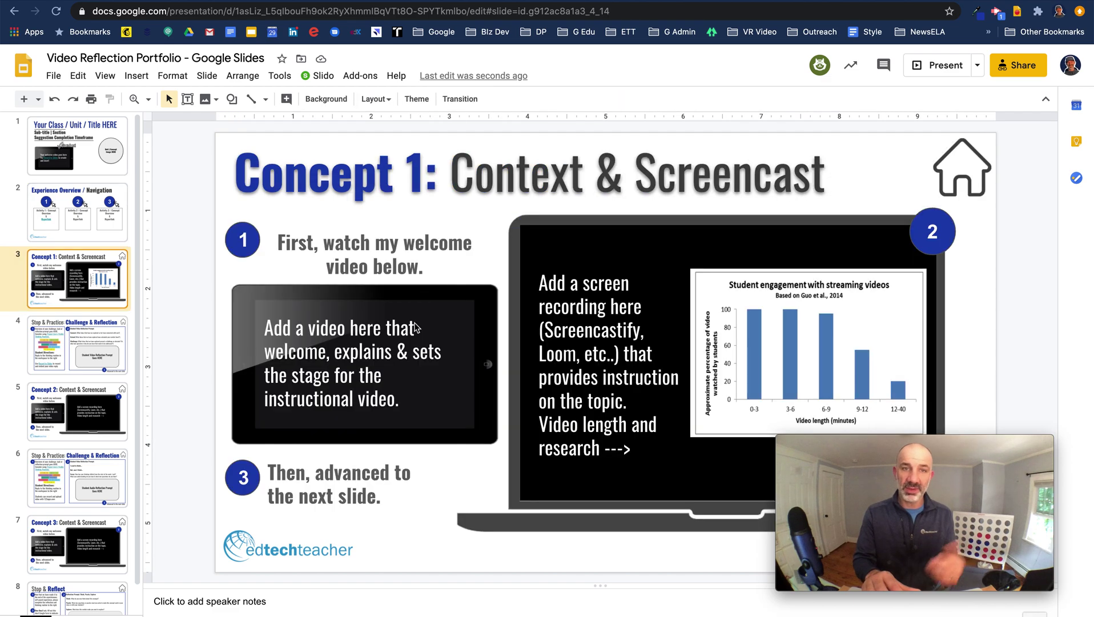
mouse_move(984, 445)
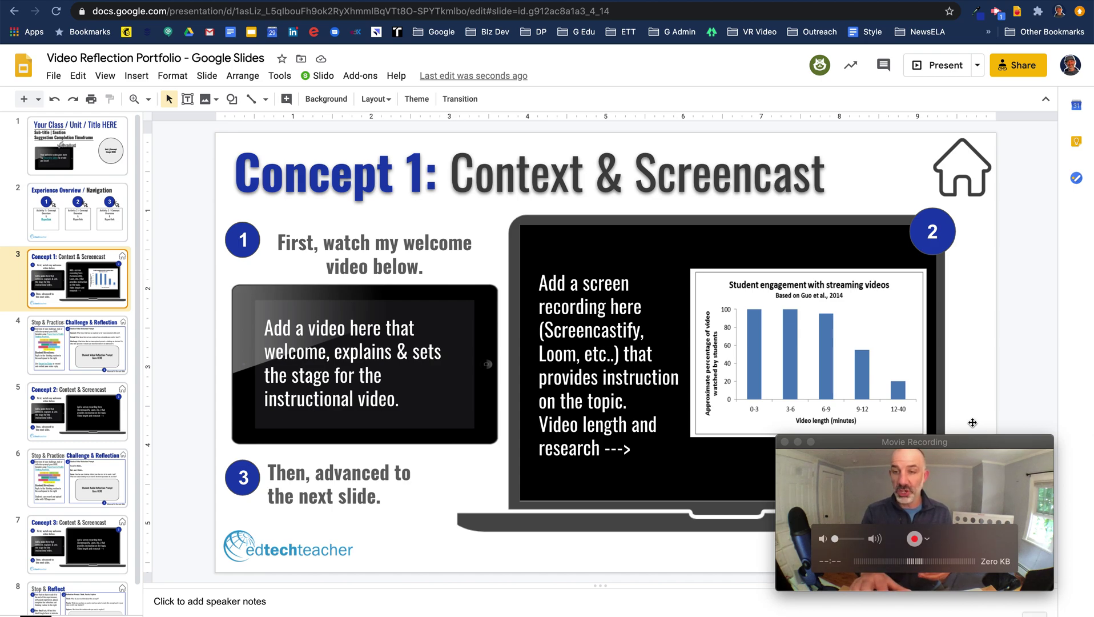
left_click(973, 384)
left_click(975, 441)
left_click(1035, 393)
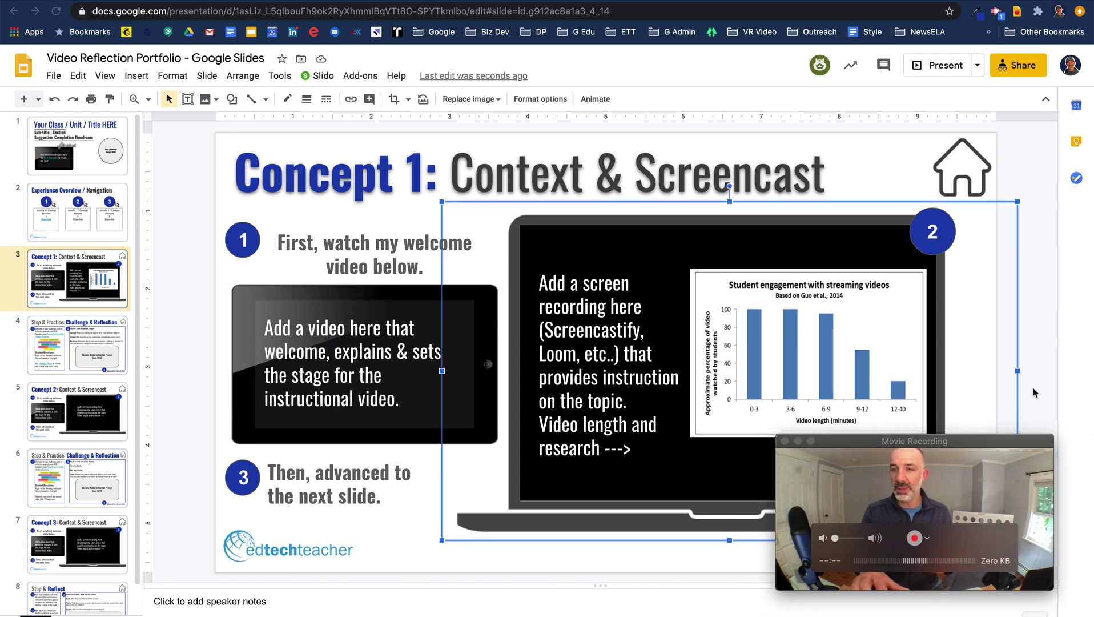
left_click(388, 499)
left_click(400, 448)
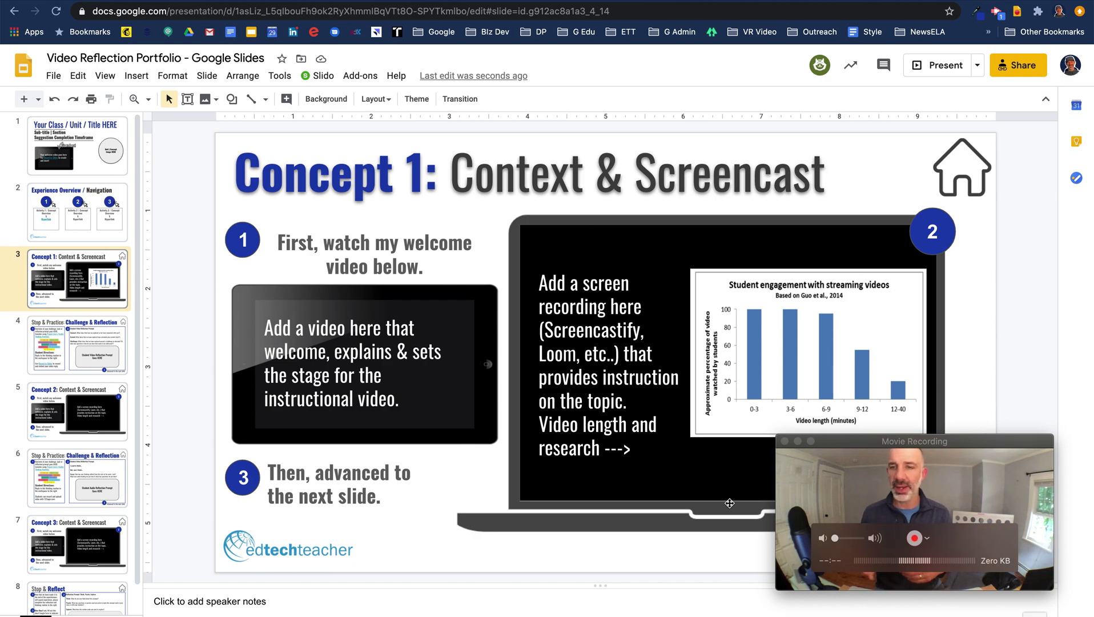
left_click(984, 442)
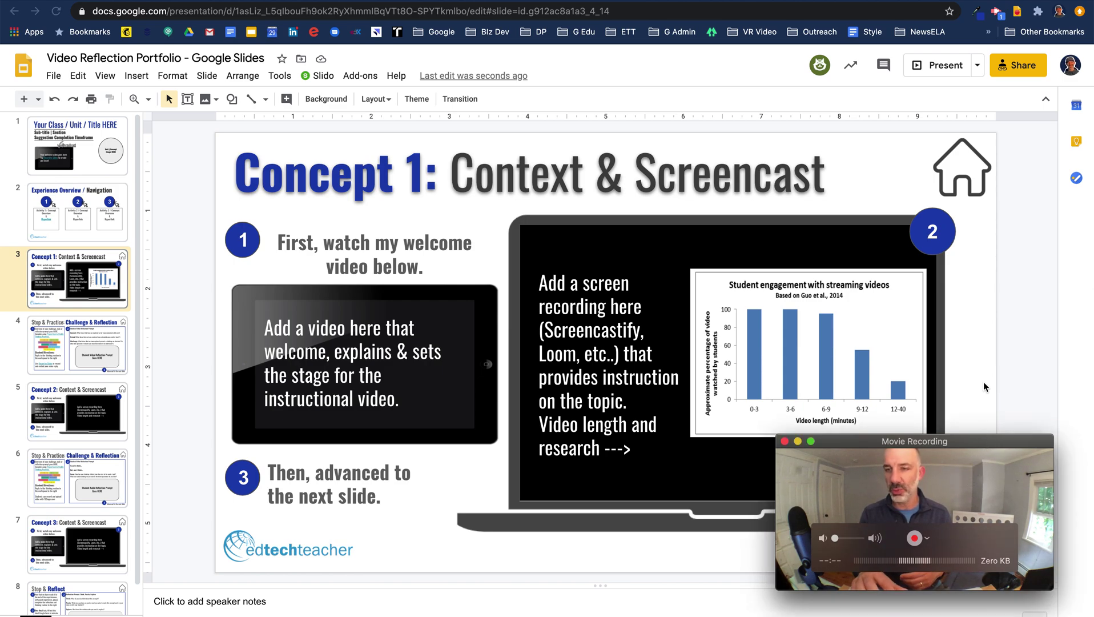
left_click(984, 381)
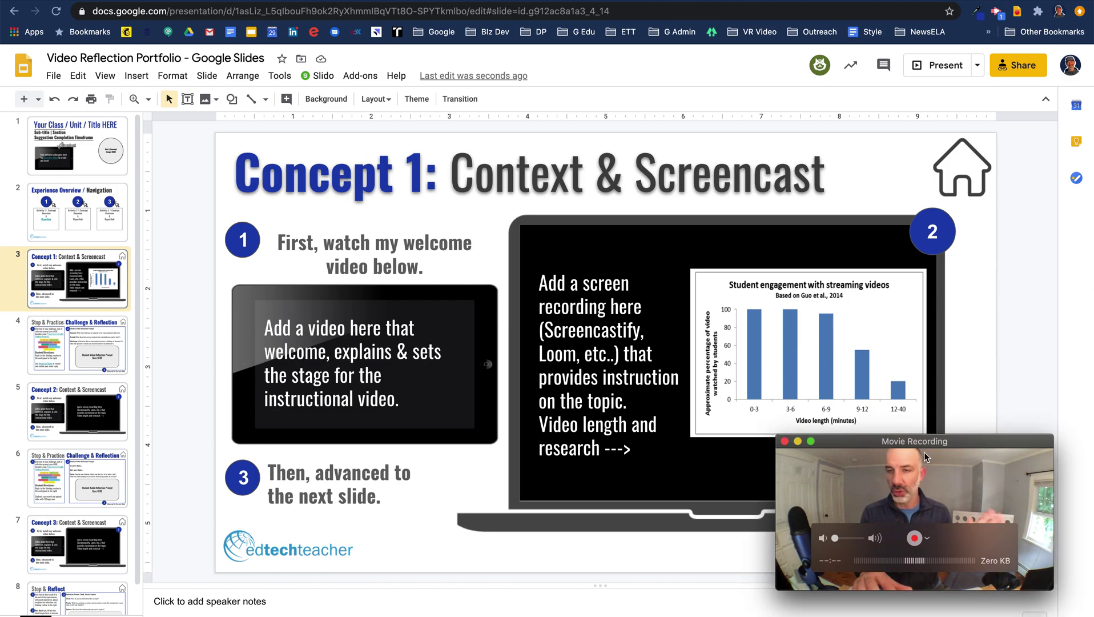
left_click_drag(932, 442, 407, 440)
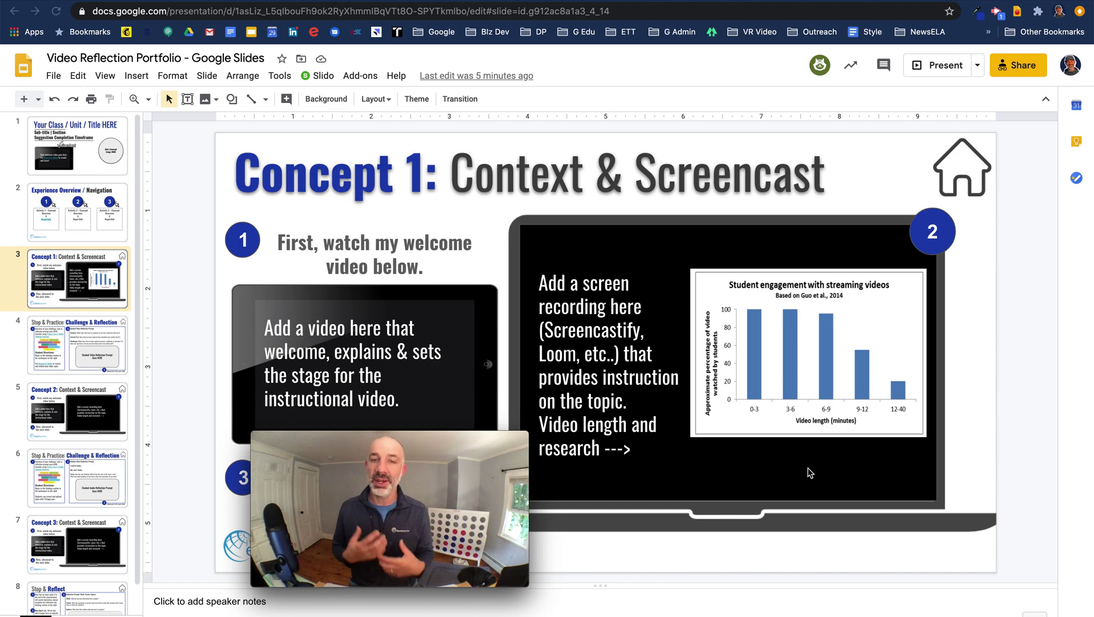
Reveal the home icon's link on the Concept 1 slide, confirming it points to Slide 2.
left_click(483, 434)
left_click_drag(483, 434, 955, 410)
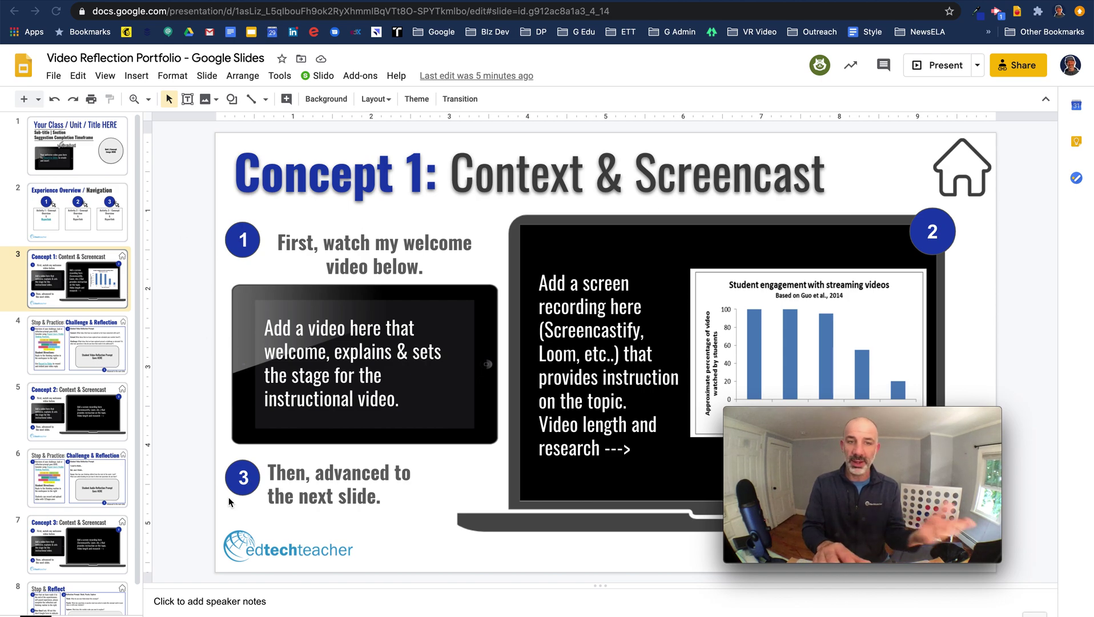
left_click(947, 160)
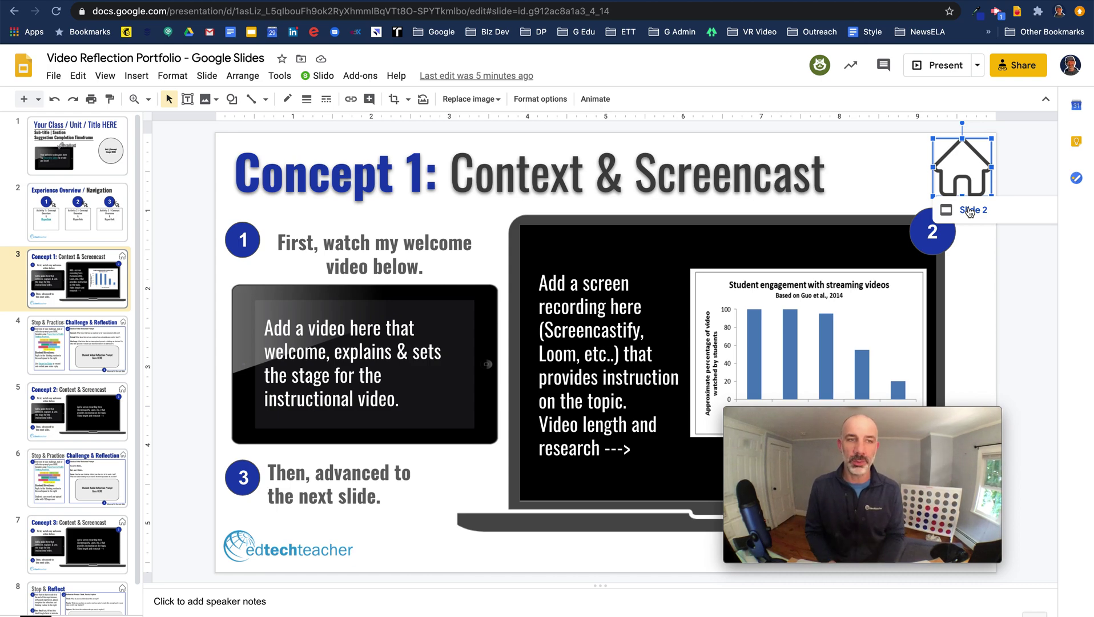
Open slide 4, Stop & Practice: Challenge & Reflection, with its Connect, Extend and Challenge prompts.
left_click(69, 354)
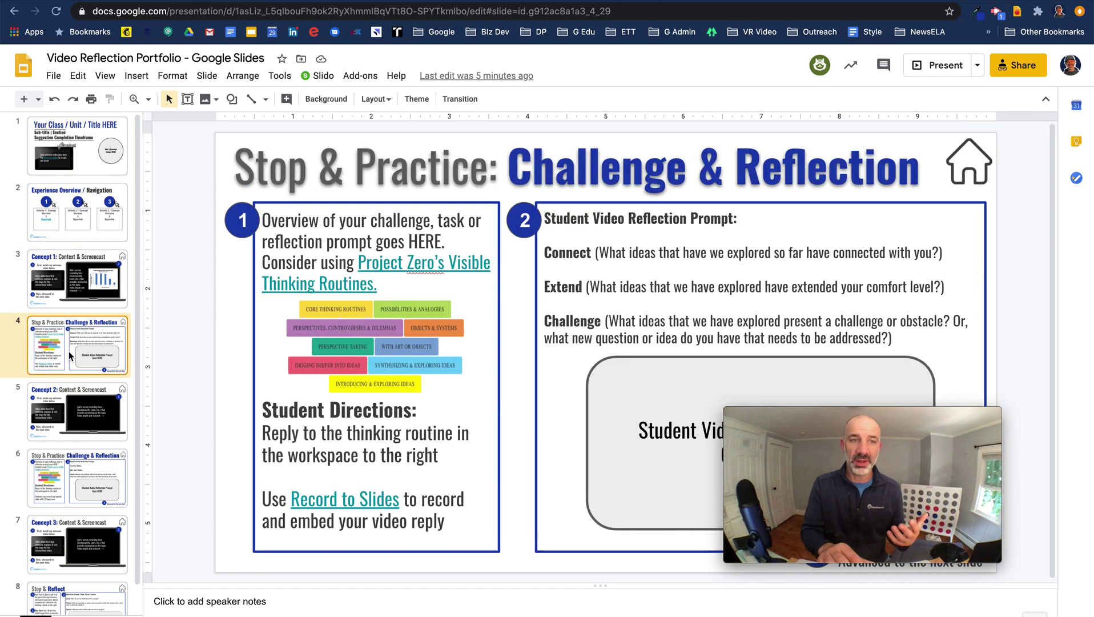
left_click_drag(776, 414, 864, 452)
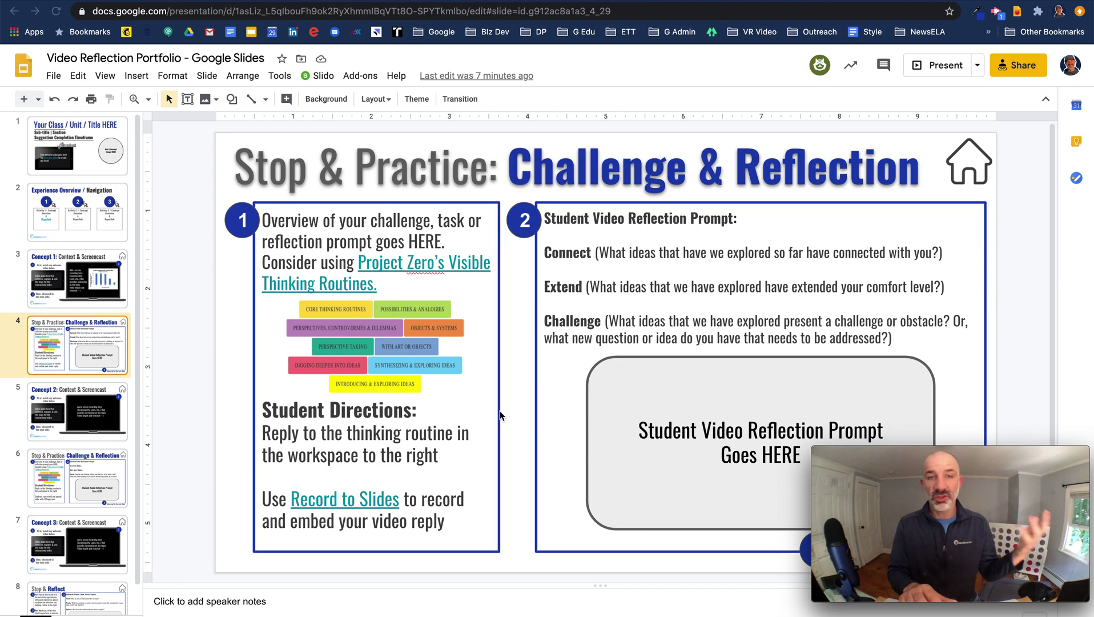
Return to slide 2 through the home icon's link, then check that circle 2 links to Slide 5.
left_click(954, 178)
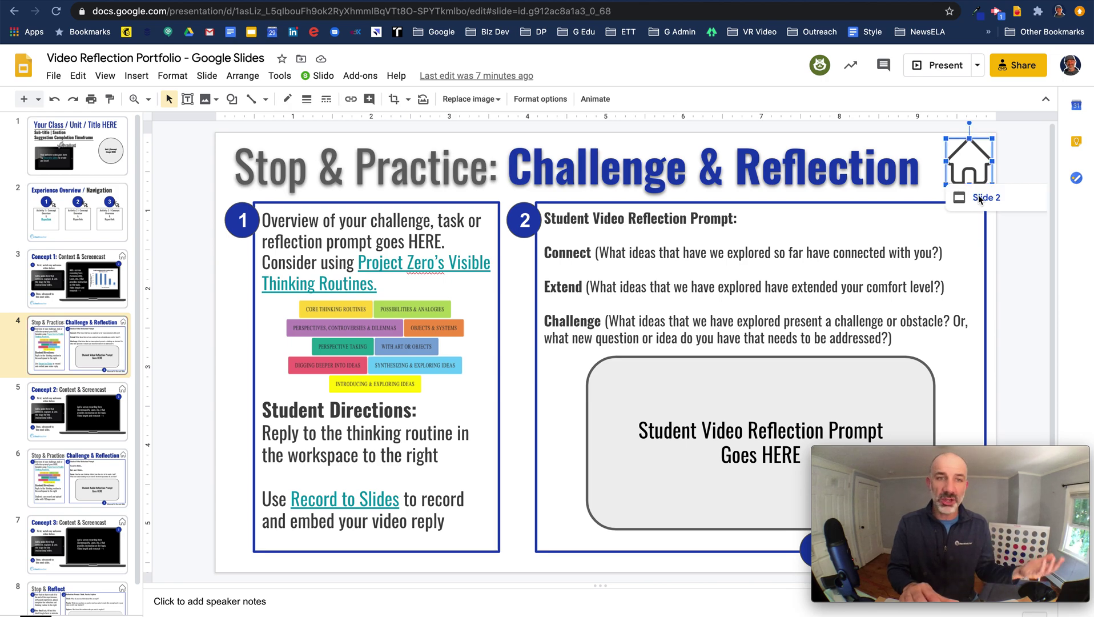
left_click(979, 197)
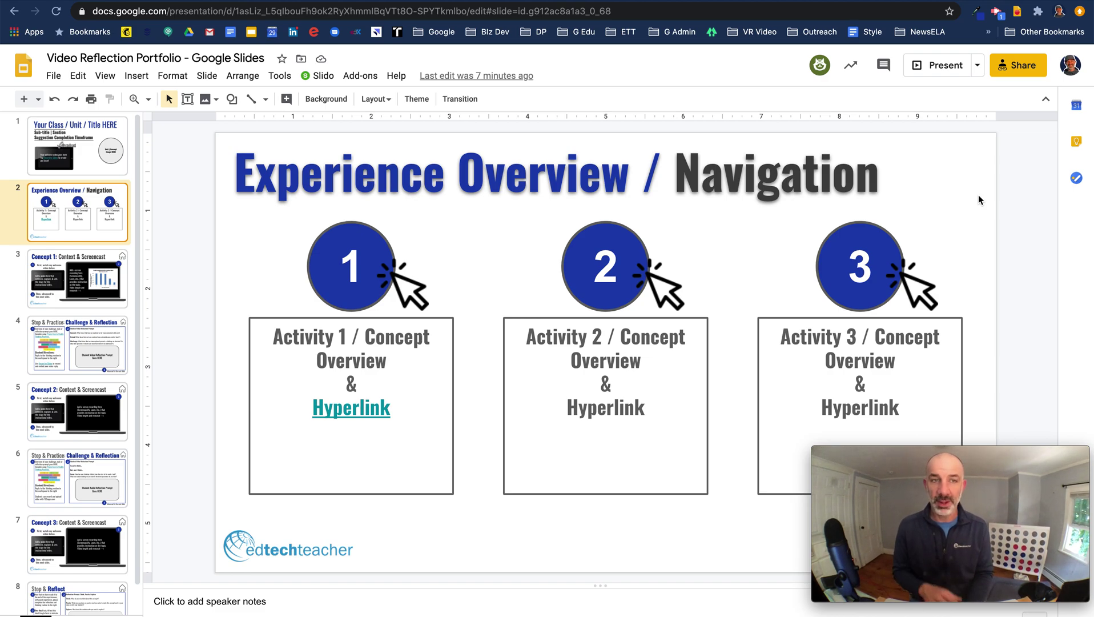
left_click(618, 309)
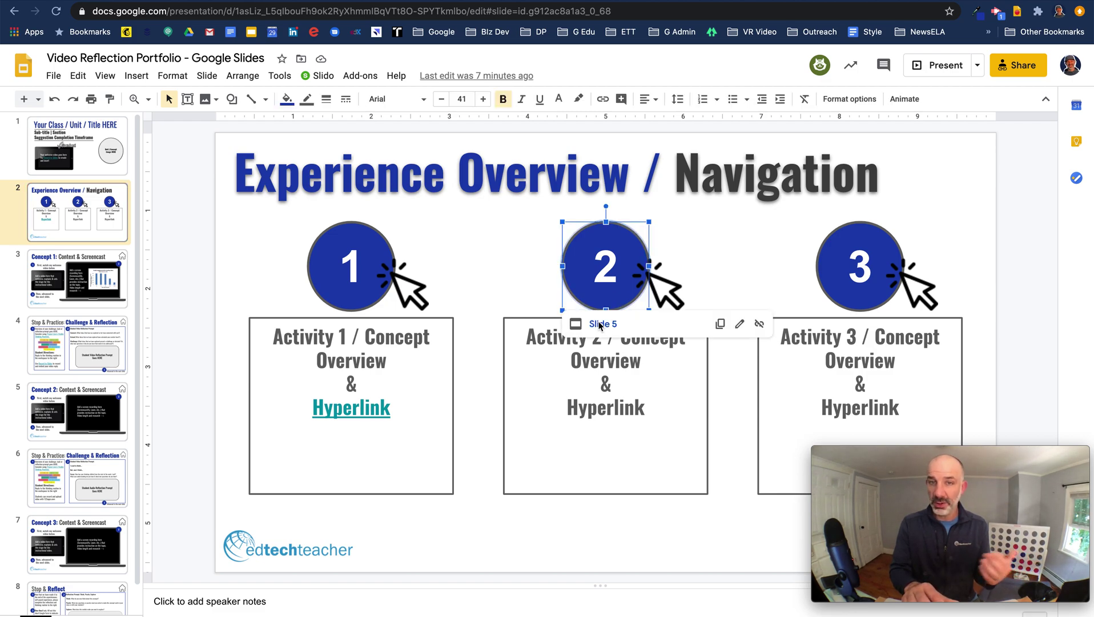
left_click(600, 324)
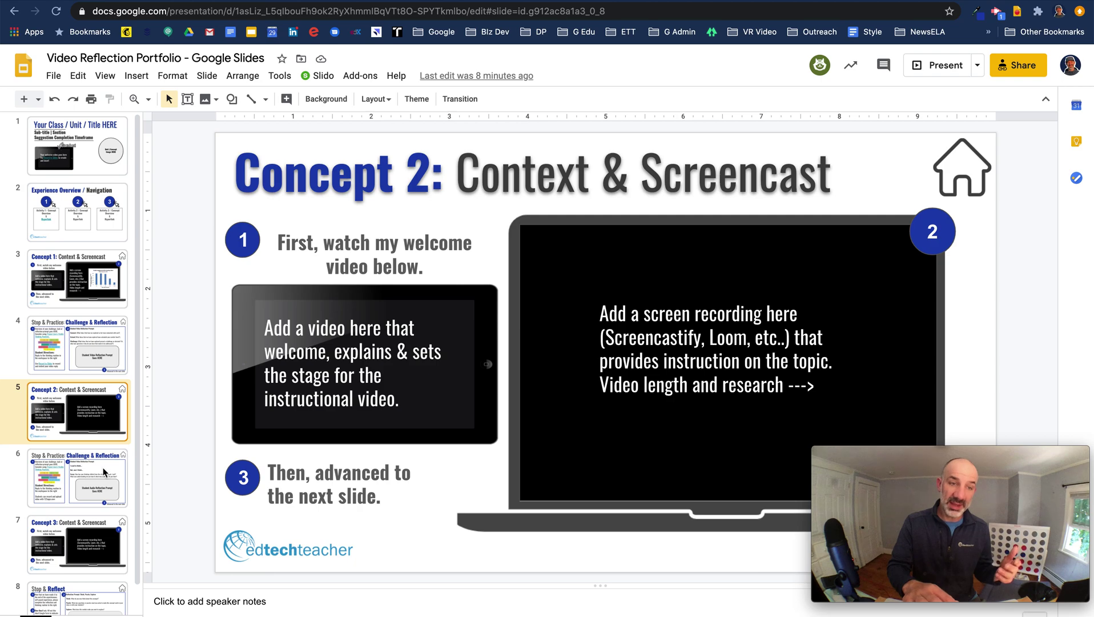
Open slide 6 and select '123apps.com' in the directions text box.
left_click(81, 484)
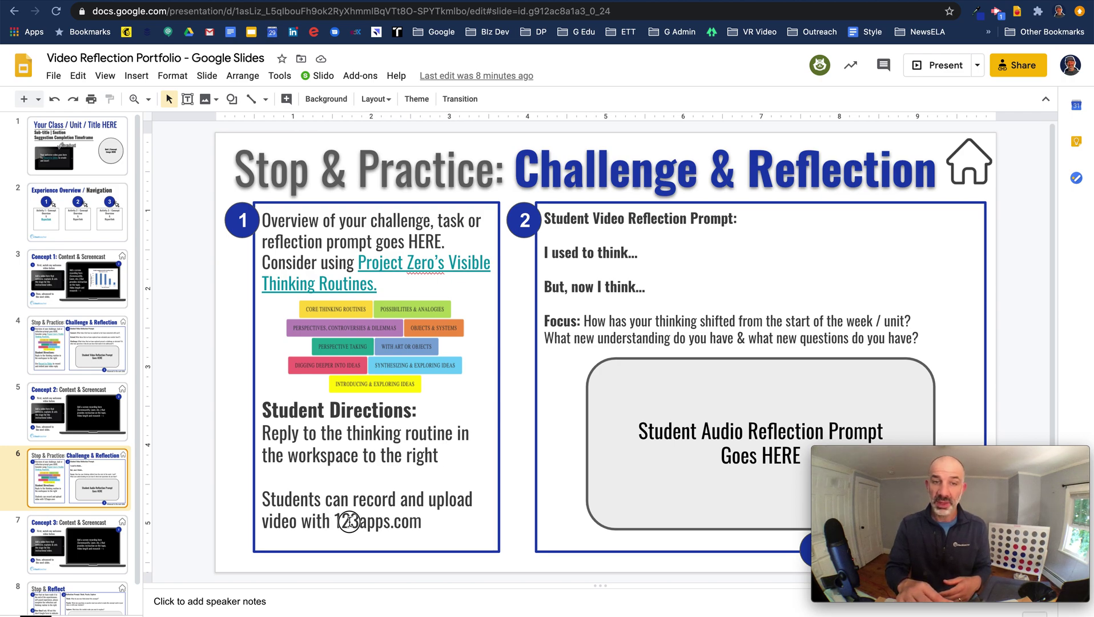
left_click_drag(334, 521, 422, 521)
key("ctrl+c")
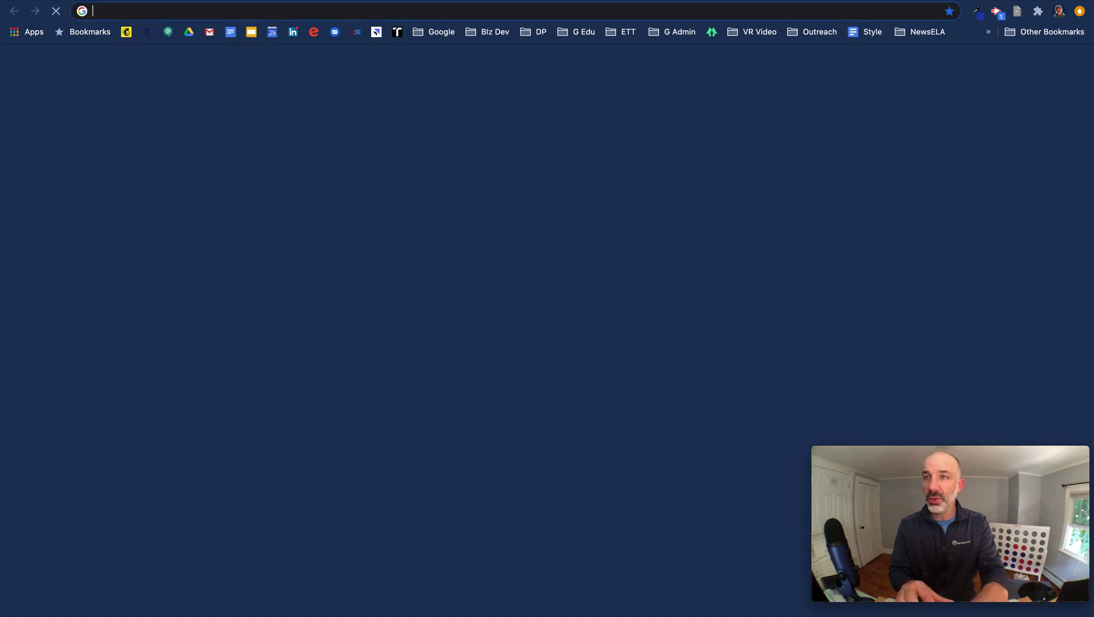
Load 123apps.com in a new tab, open its Voice Recorder, then return to slide 6.
left_click(808, 1)
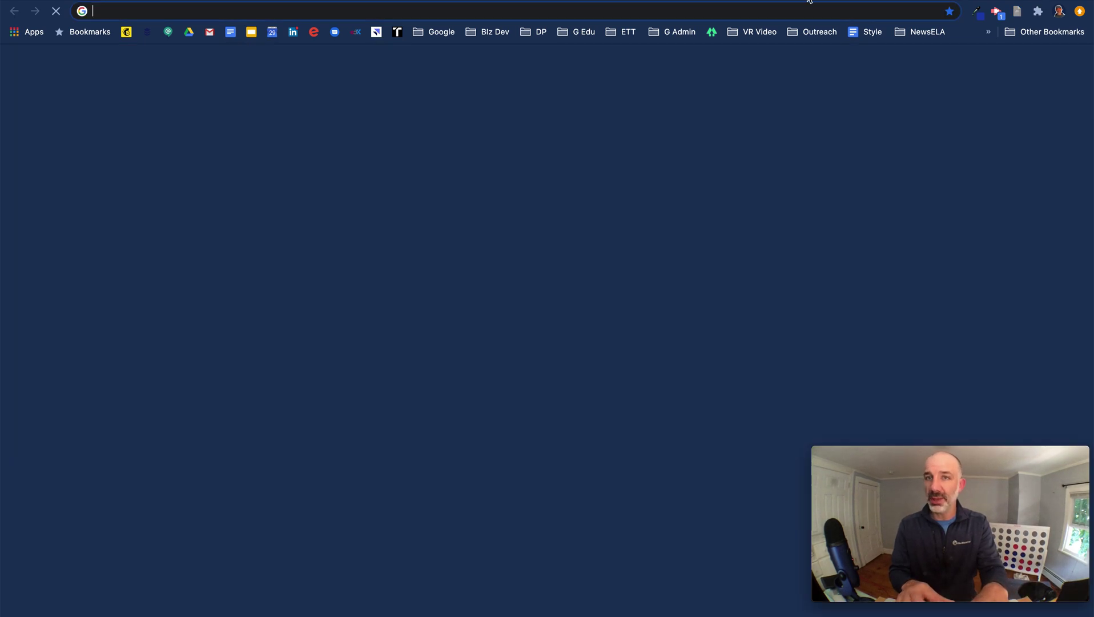
left_click(792, 10)
key("ctrl+v")
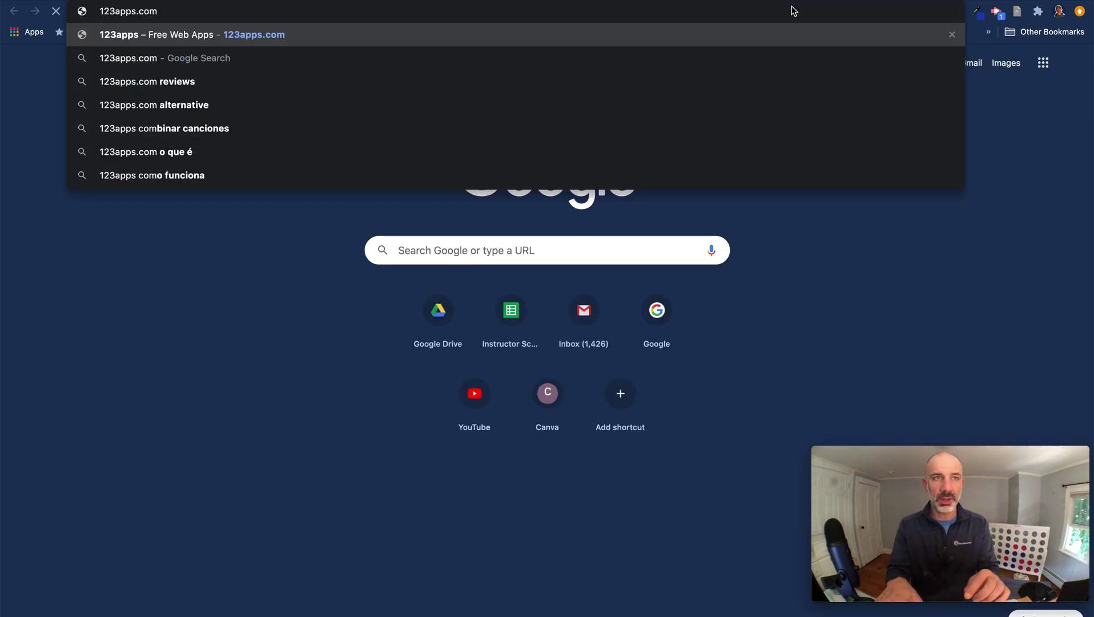
key("Return")
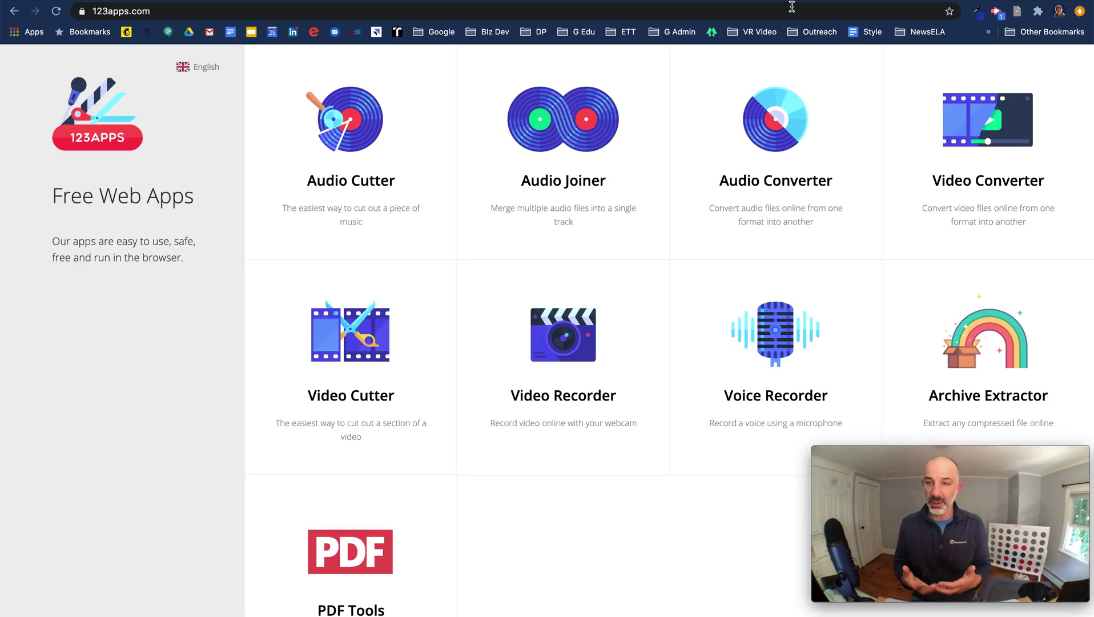
left_click(769, 340)
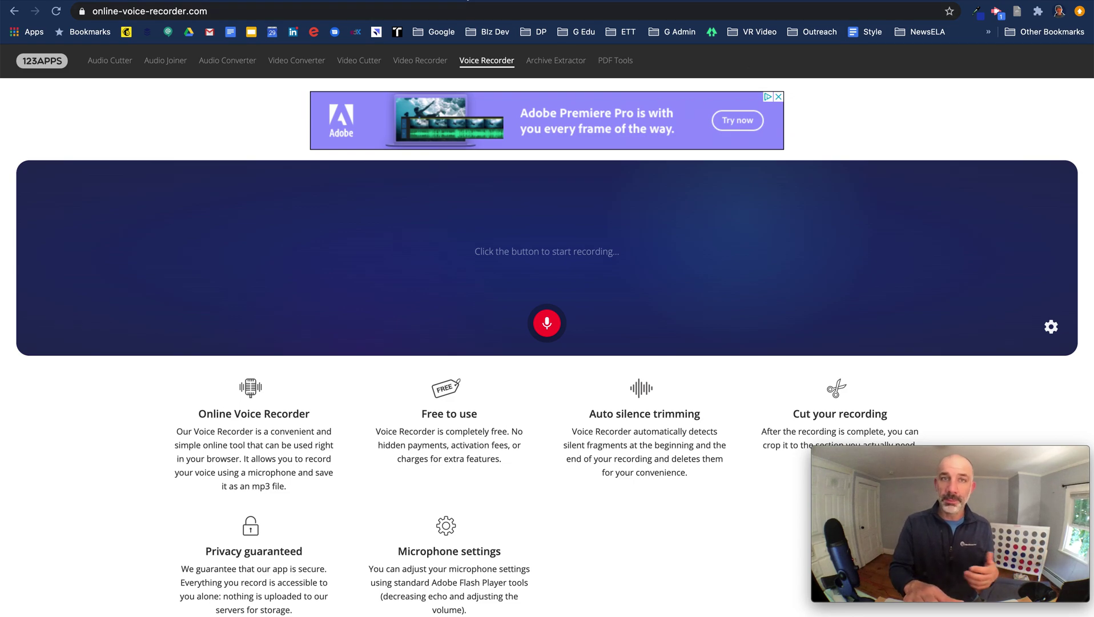
key("ctrl+Tab")
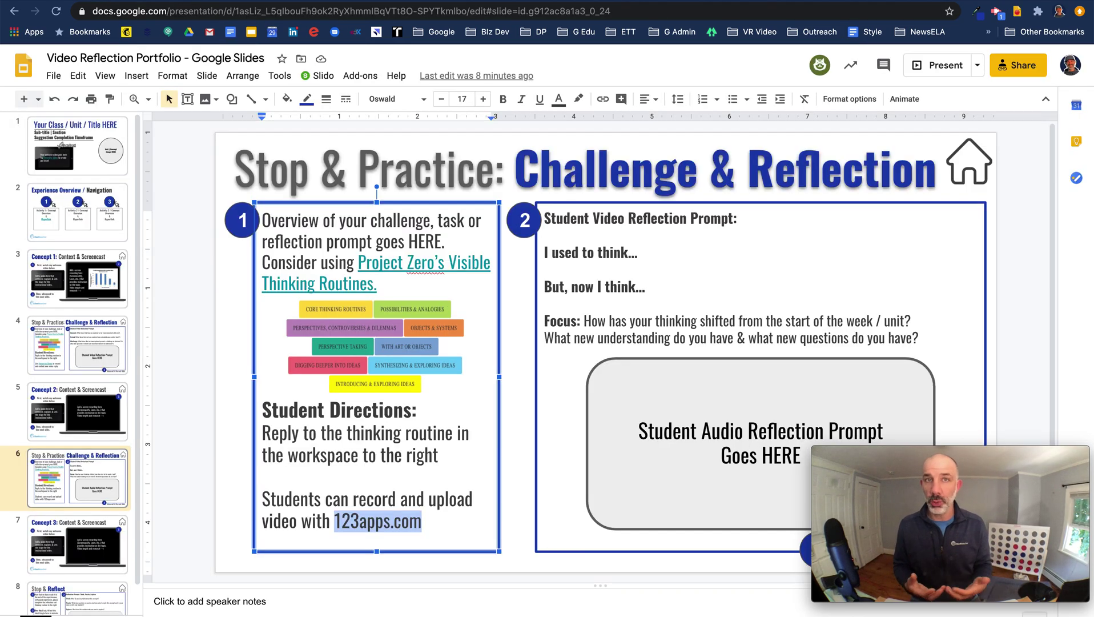
Insert Record (online-voice-recorder.com) (22).mp3 from Drive's Recent files as audio on slide 6.
left_click(137, 76)
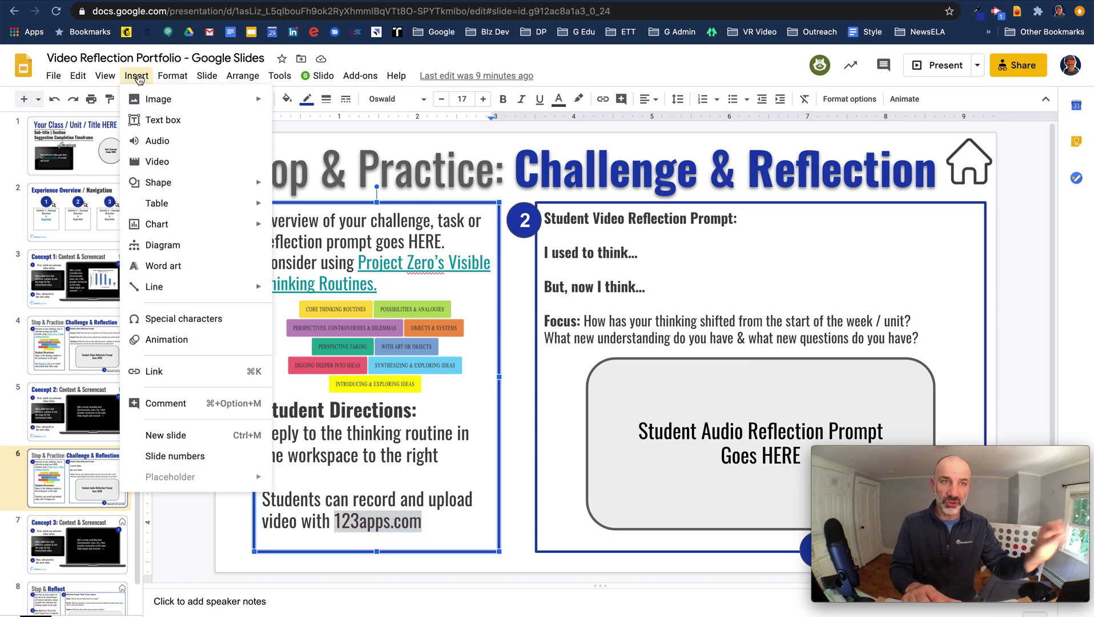
left_click(154, 140)
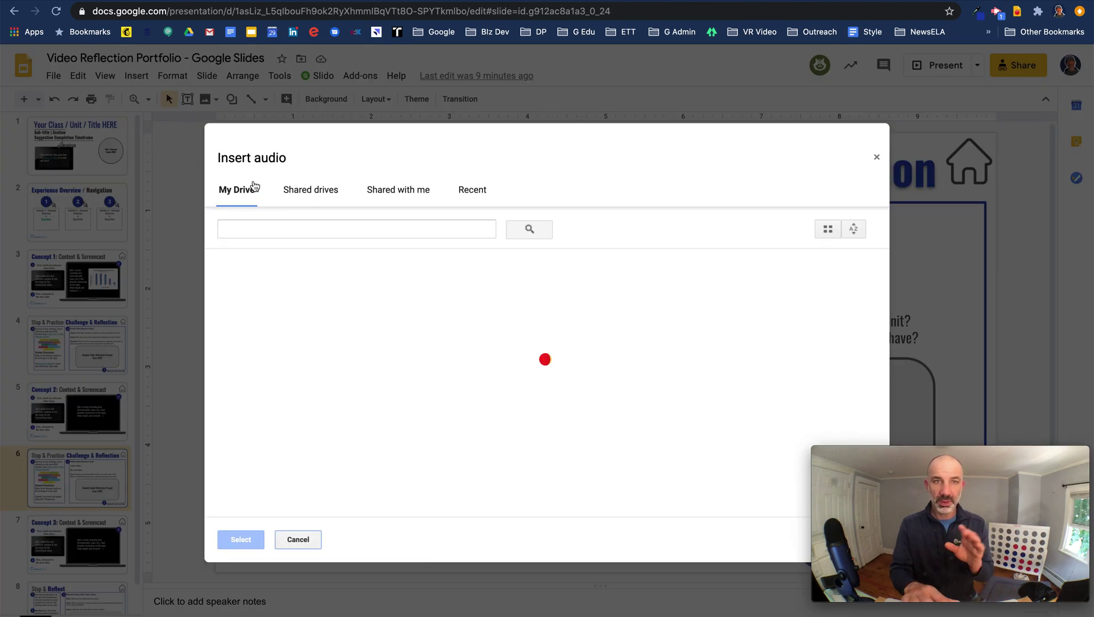
left_click(472, 191)
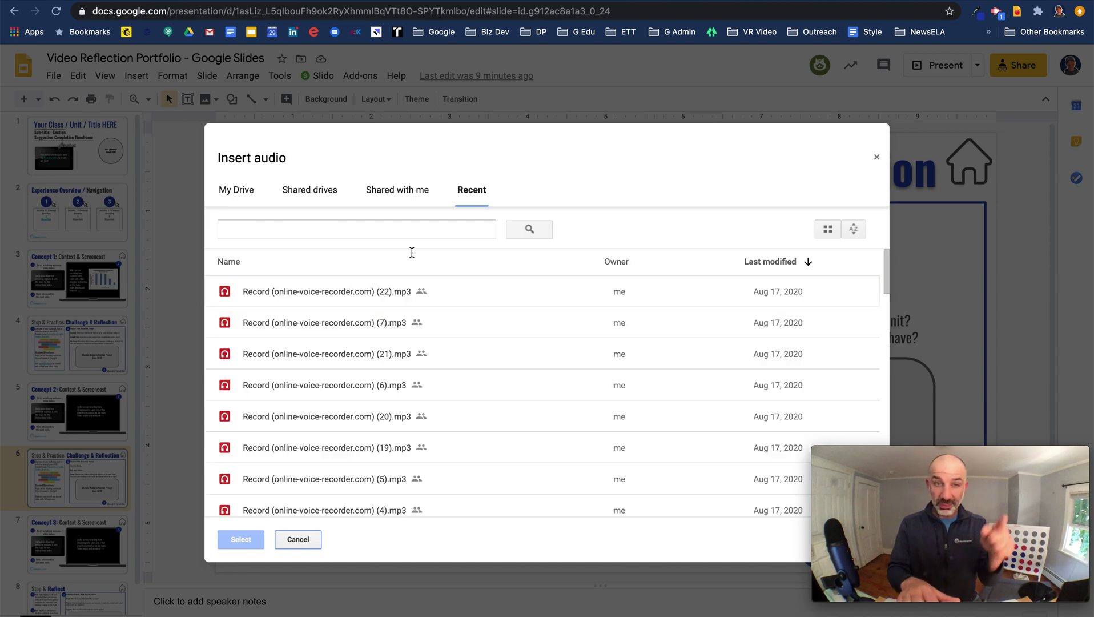
left_click(313, 294)
left_click(242, 539)
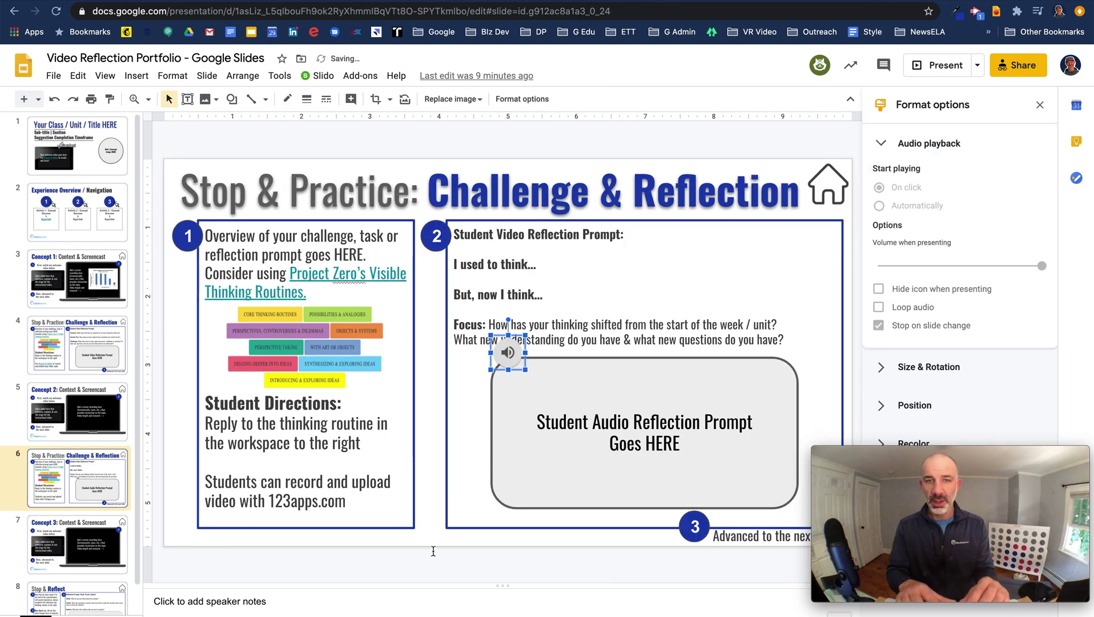
Enlarge the audio icon to about 180px, place it on the Student Audio Reflection Prompt box, and switch to Drive.
left_click_drag(525, 336, 592, 268)
left_click_drag(541, 318, 646, 452)
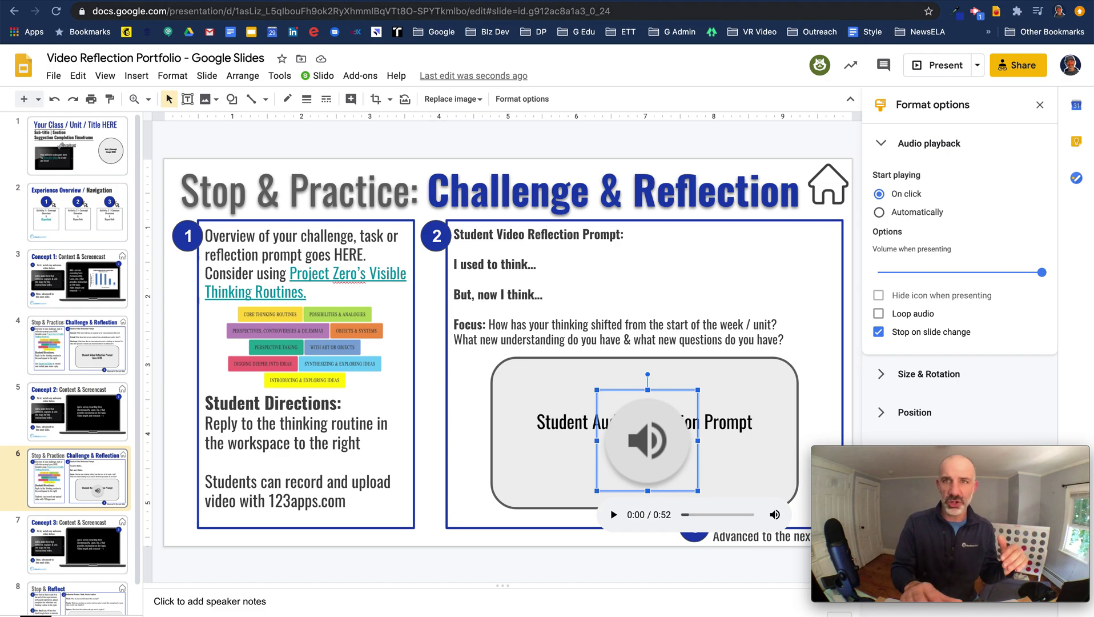
key("super+bracketleft")
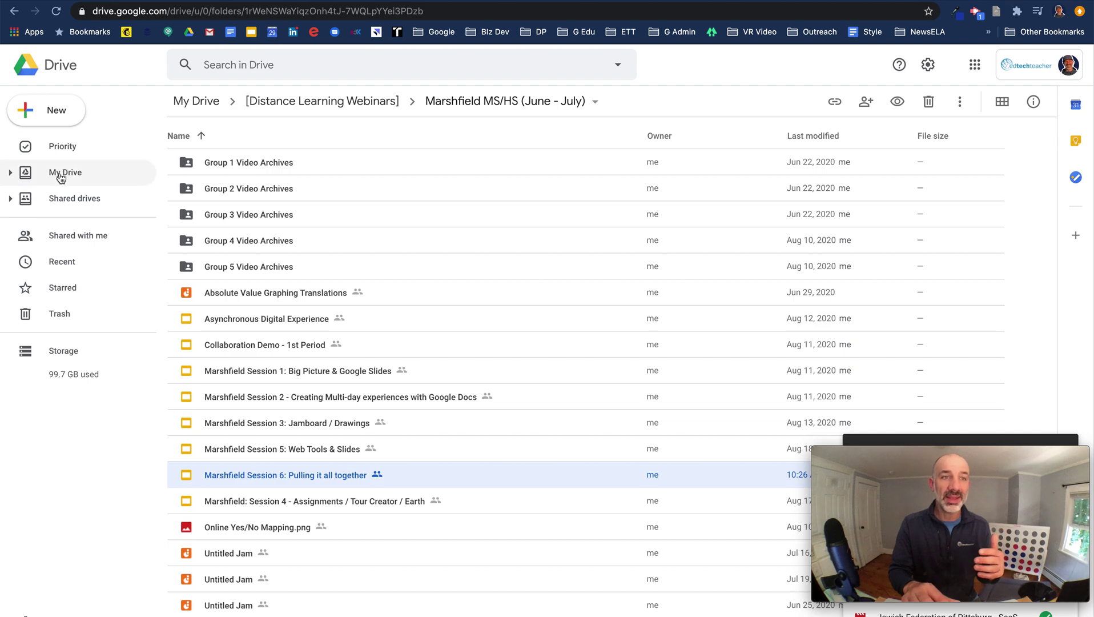
From the top of My Drive, get a shareable link for the Record To Slides Resources folder.
left_click(60, 172)
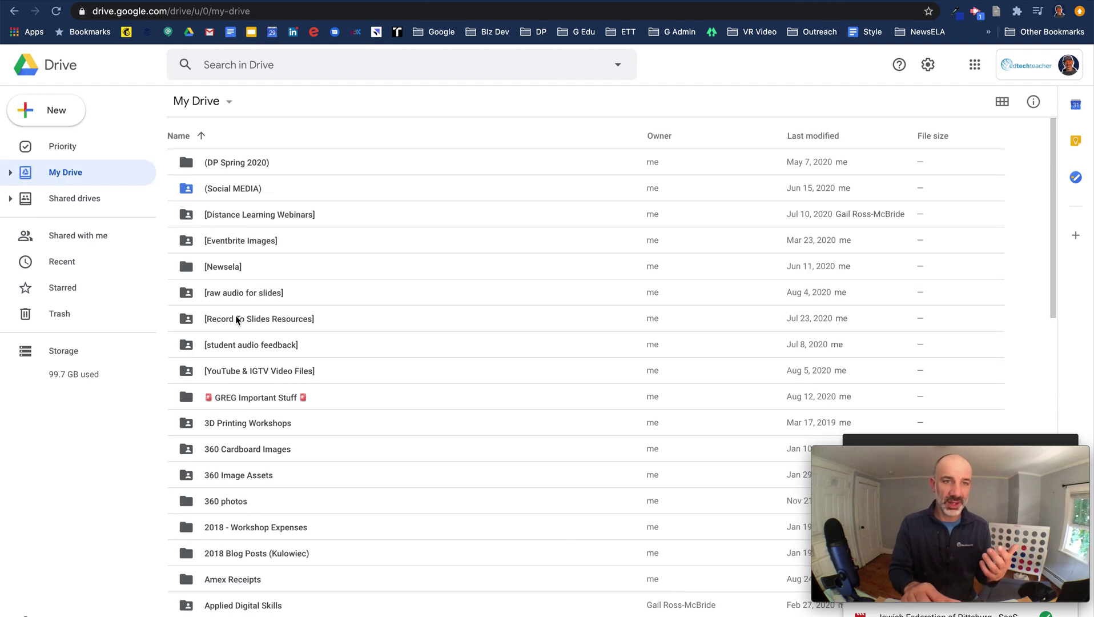
left_click(232, 320)
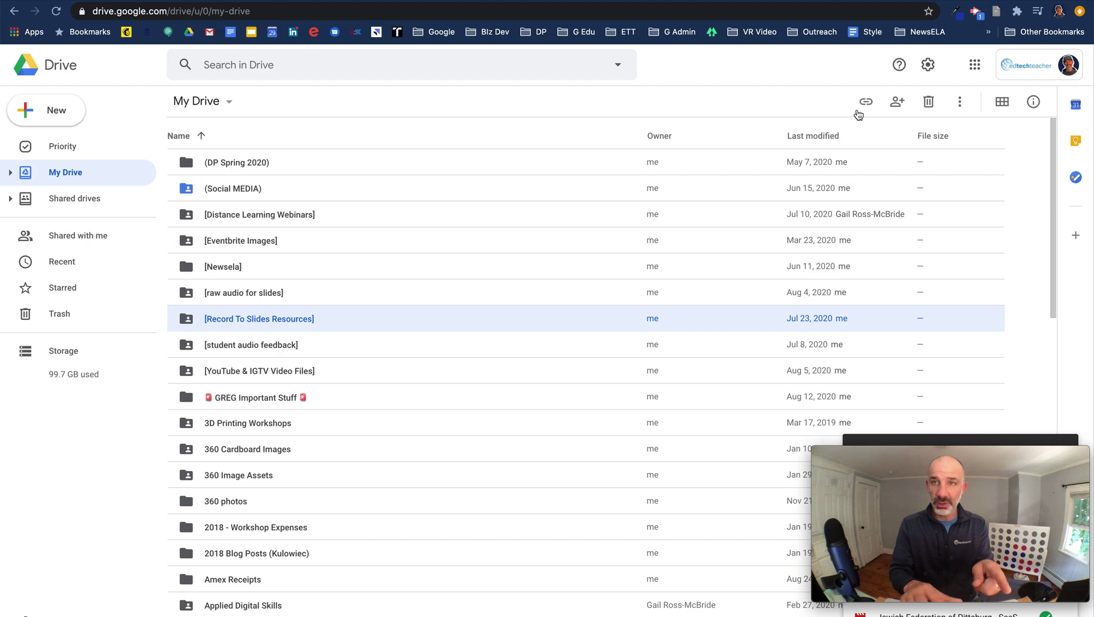
left_click(866, 102)
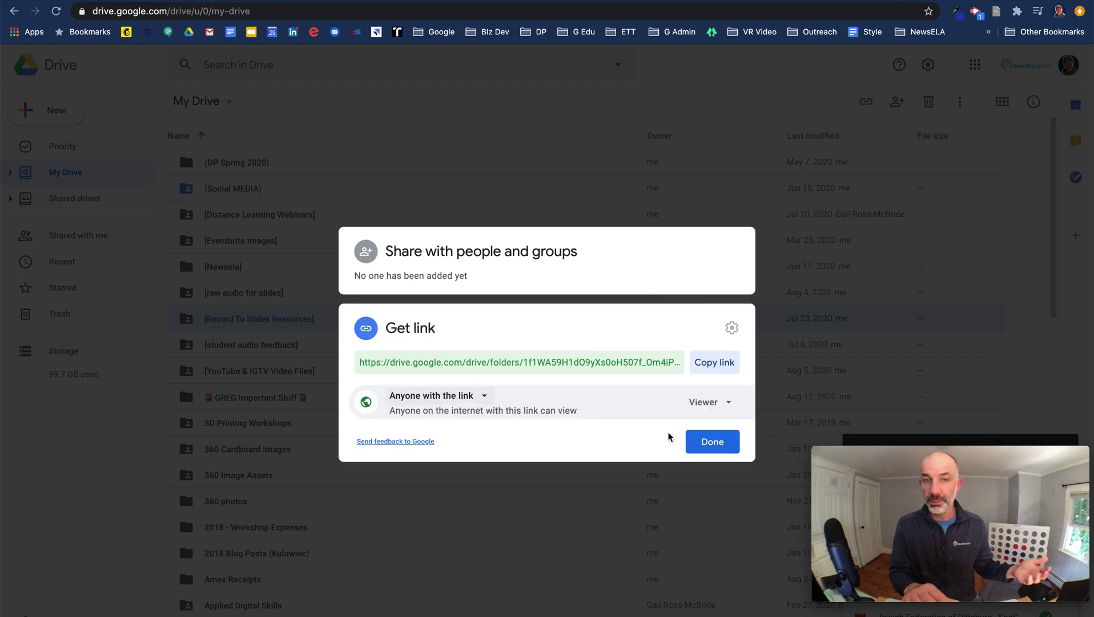
left_click(714, 444)
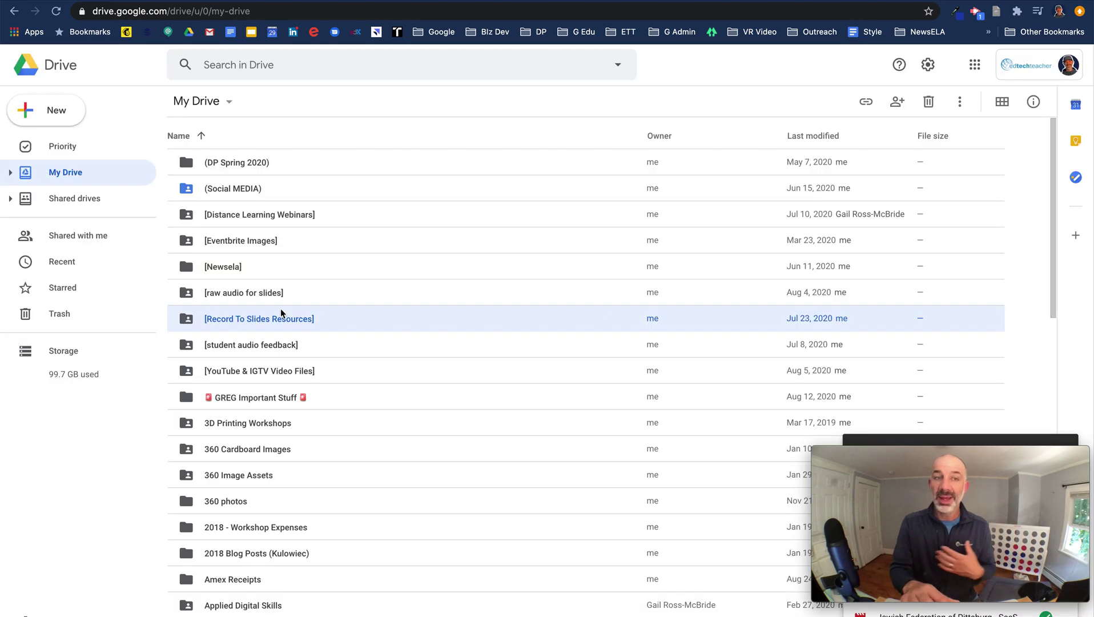
Open the raw audio for slides folder, get its shareable link, and return to the presentation.
left_click(258, 293)
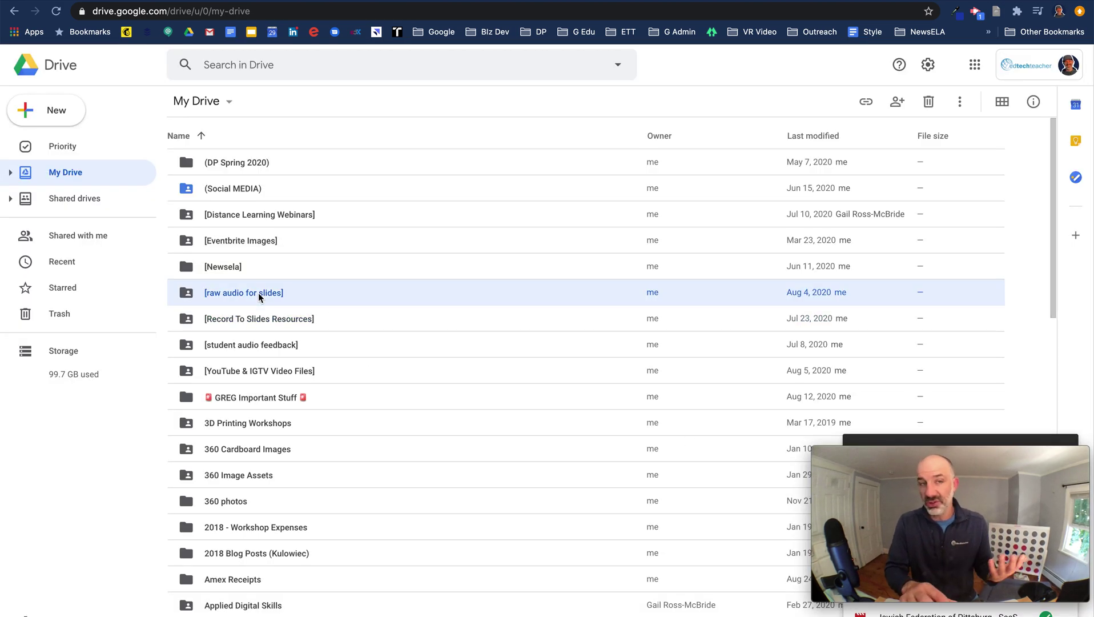
double_click(259, 294)
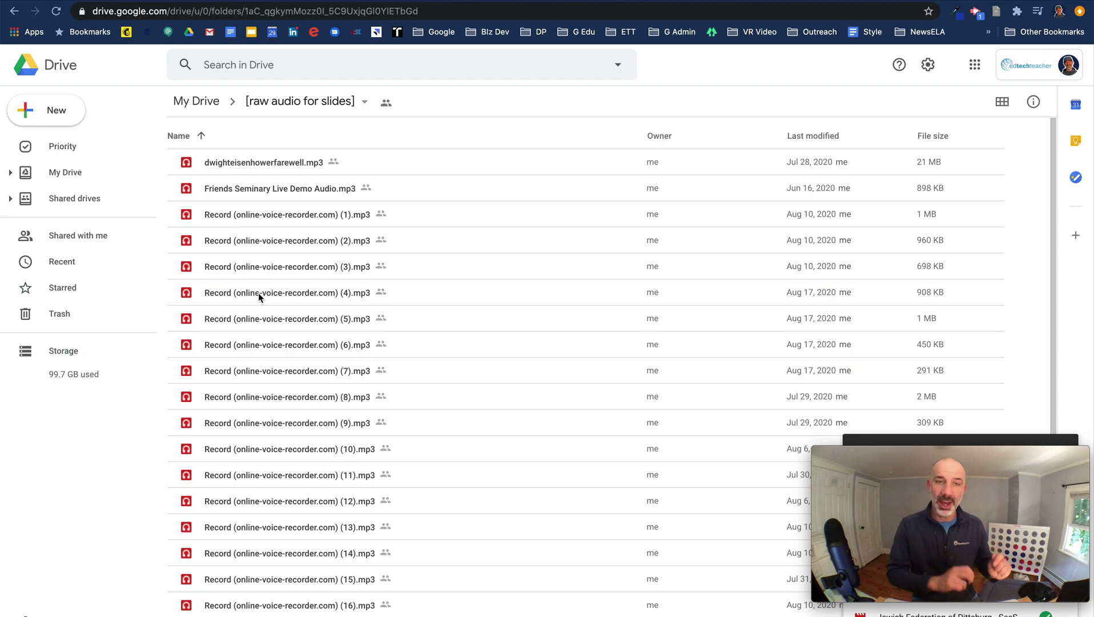
left_click(365, 104)
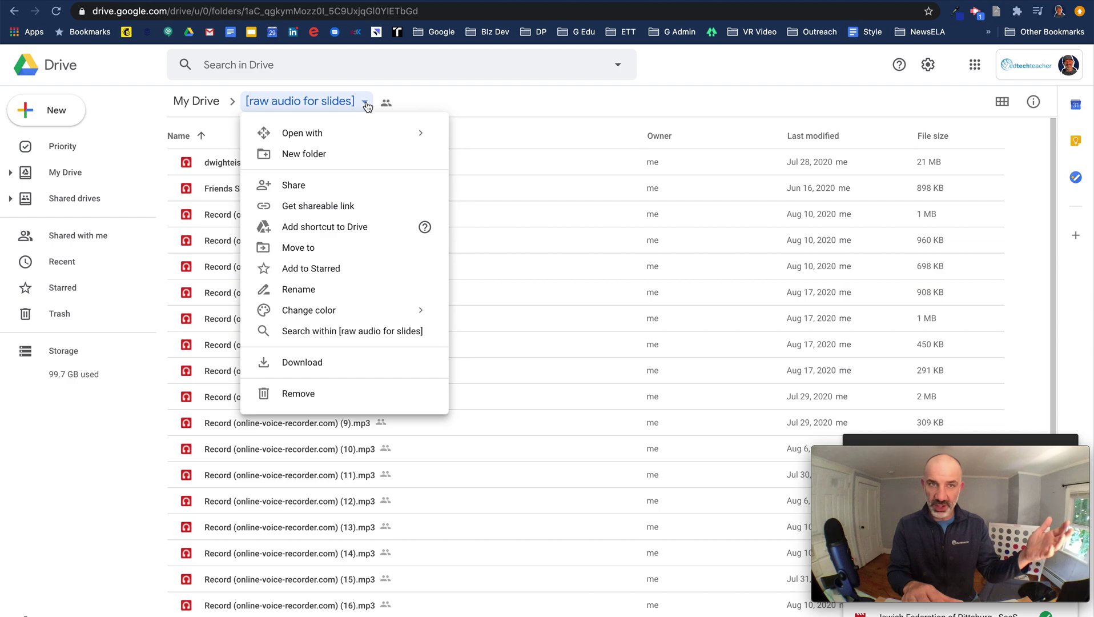
left_click(309, 206)
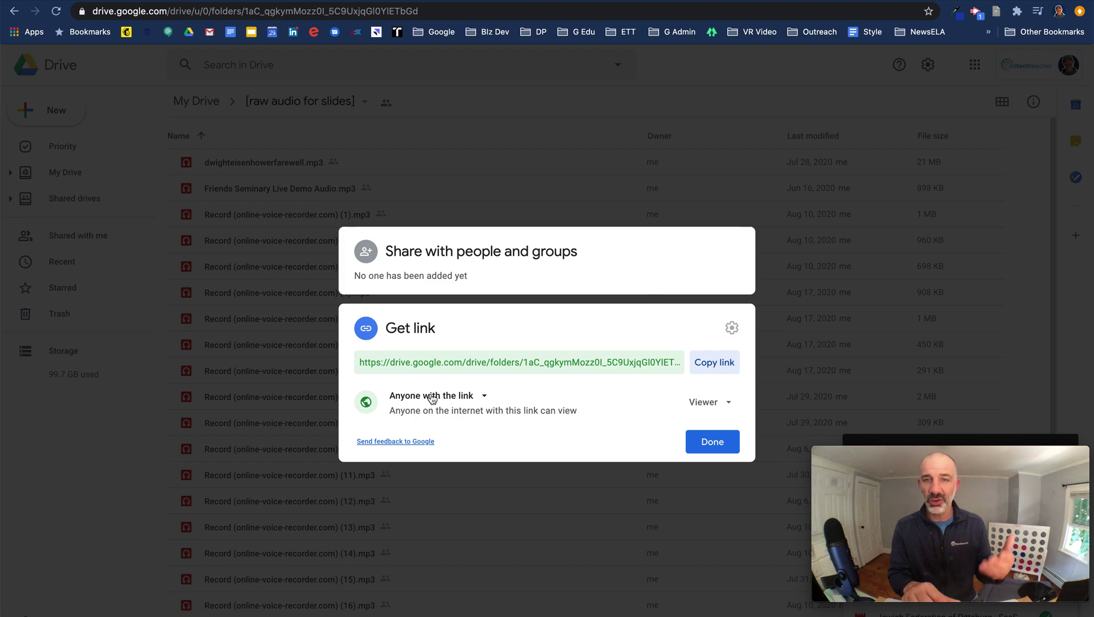
left_click(699, 446)
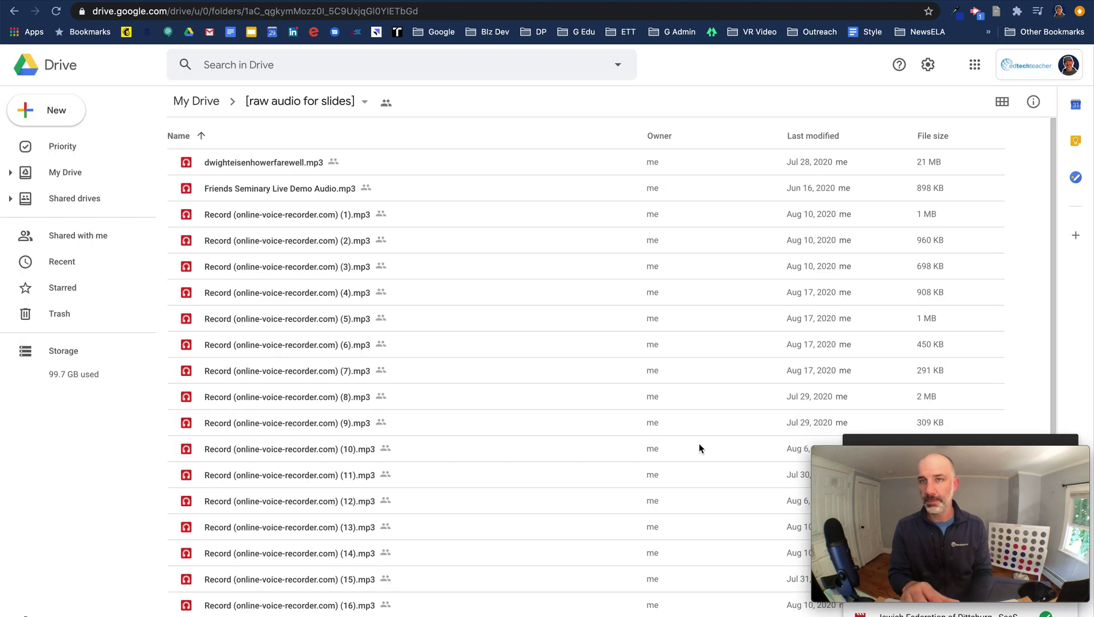
left_click(455, 2)
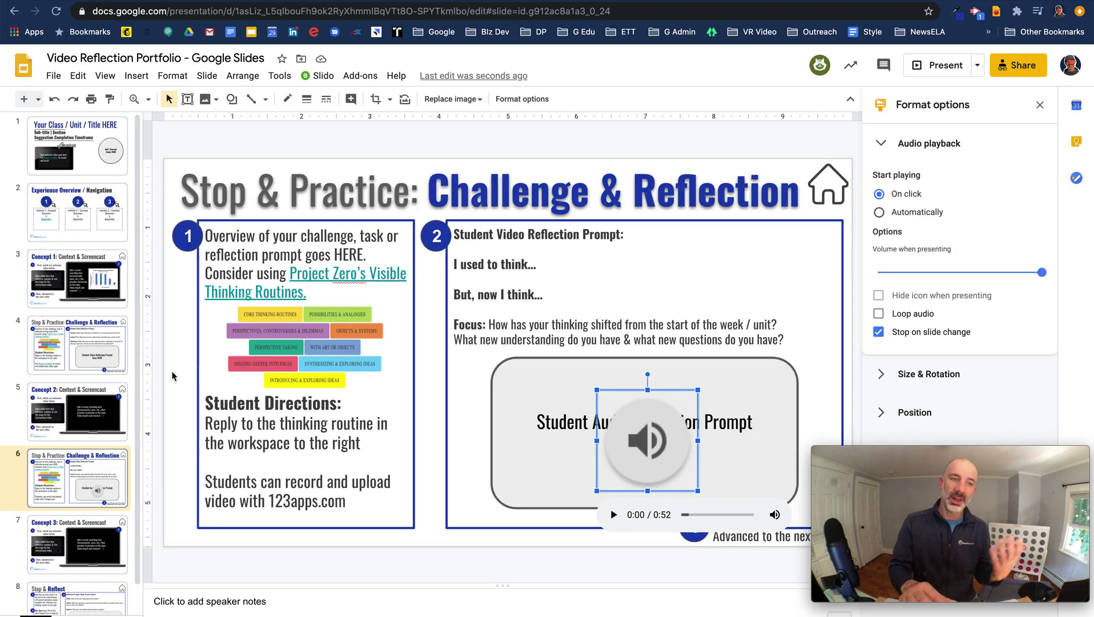
Go to slide 7, Concept 3: Context & Screencast, and close the Format options panel.
scroll(95, 432, "down", 1)
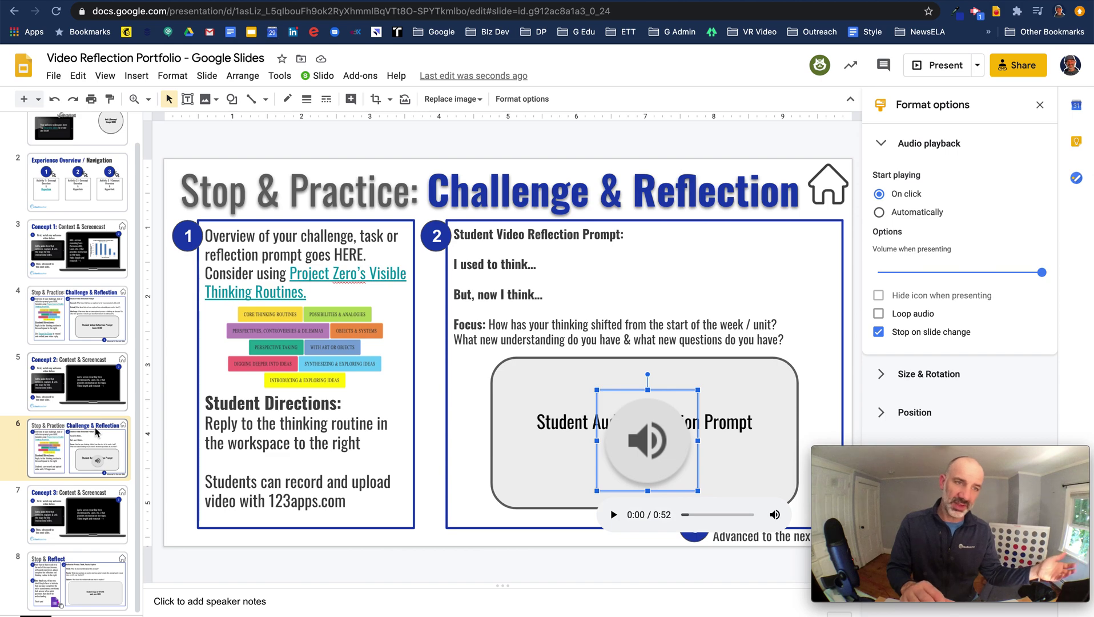
scroll(95, 365, "up", 1)
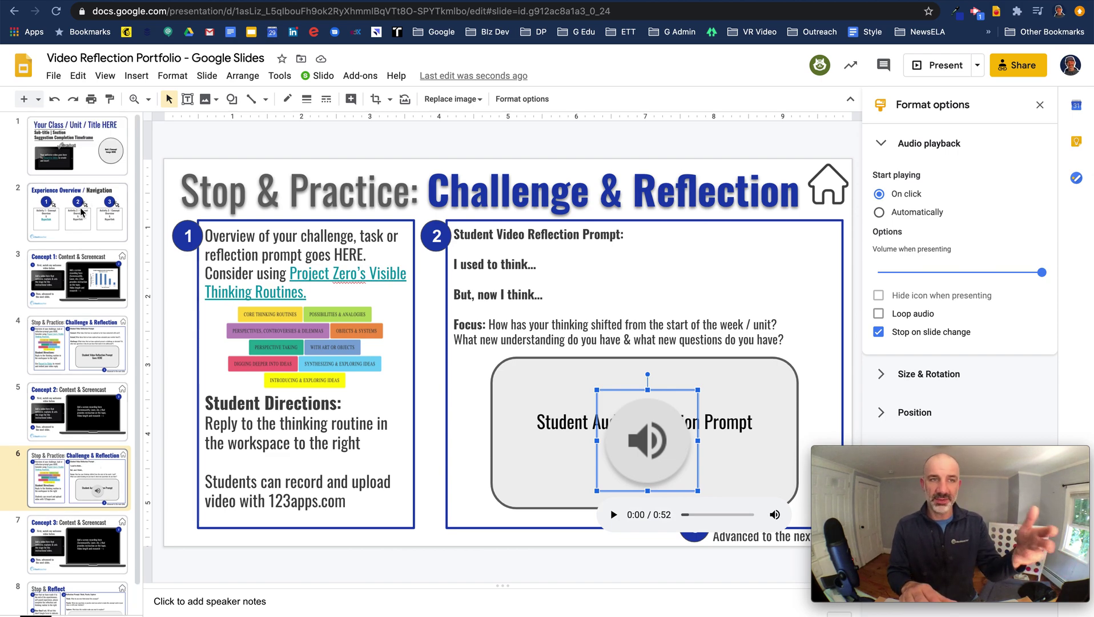
scroll(93, 450, "down", 1)
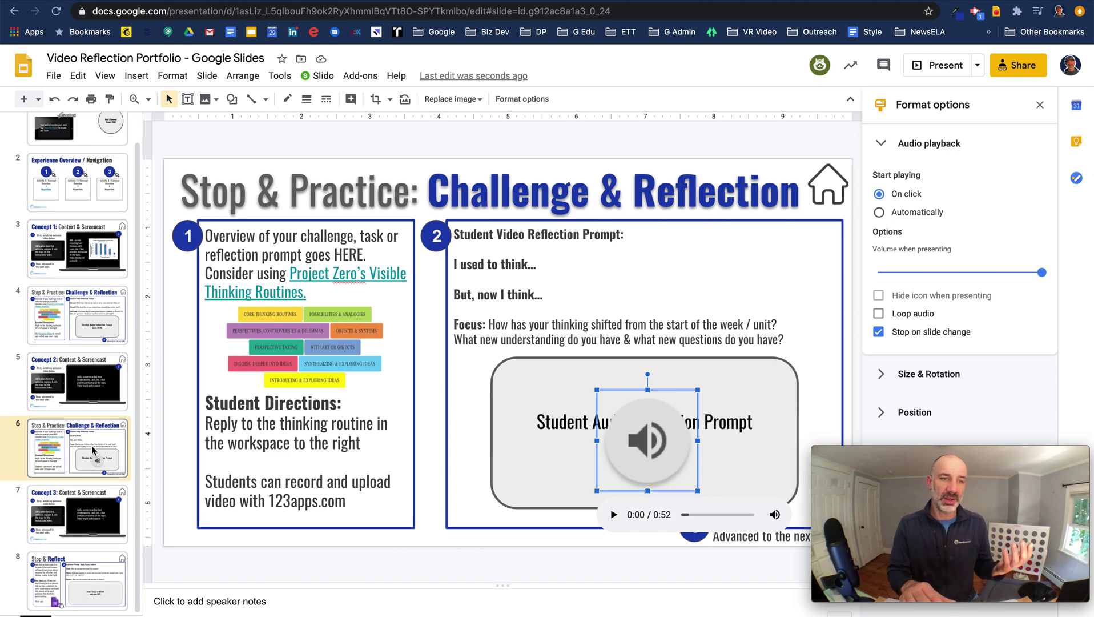
left_click(87, 507)
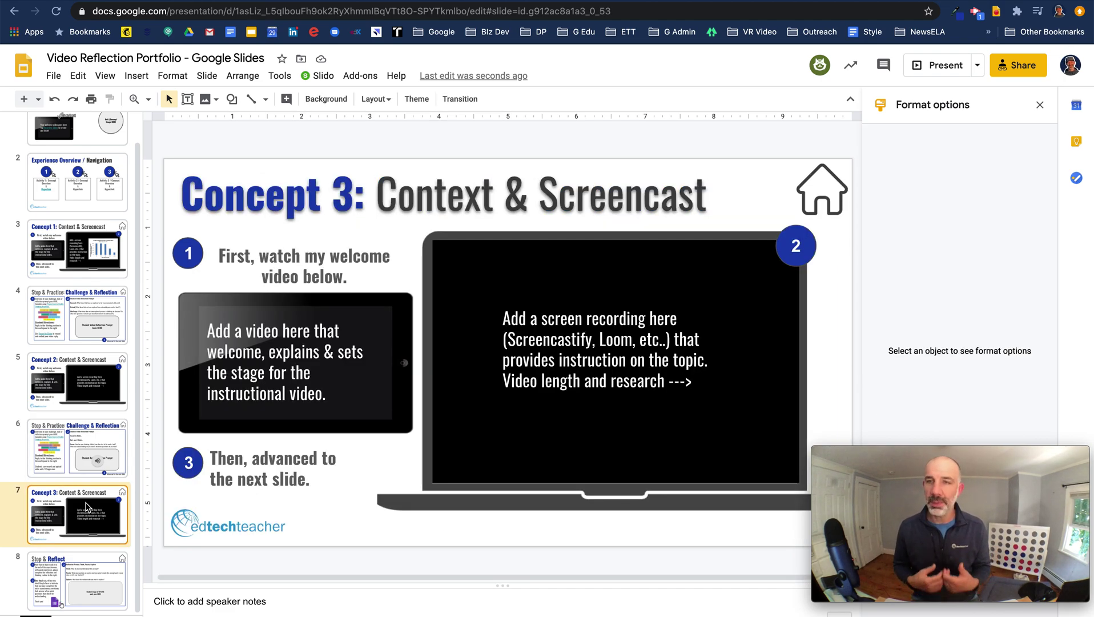
left_click(1041, 105)
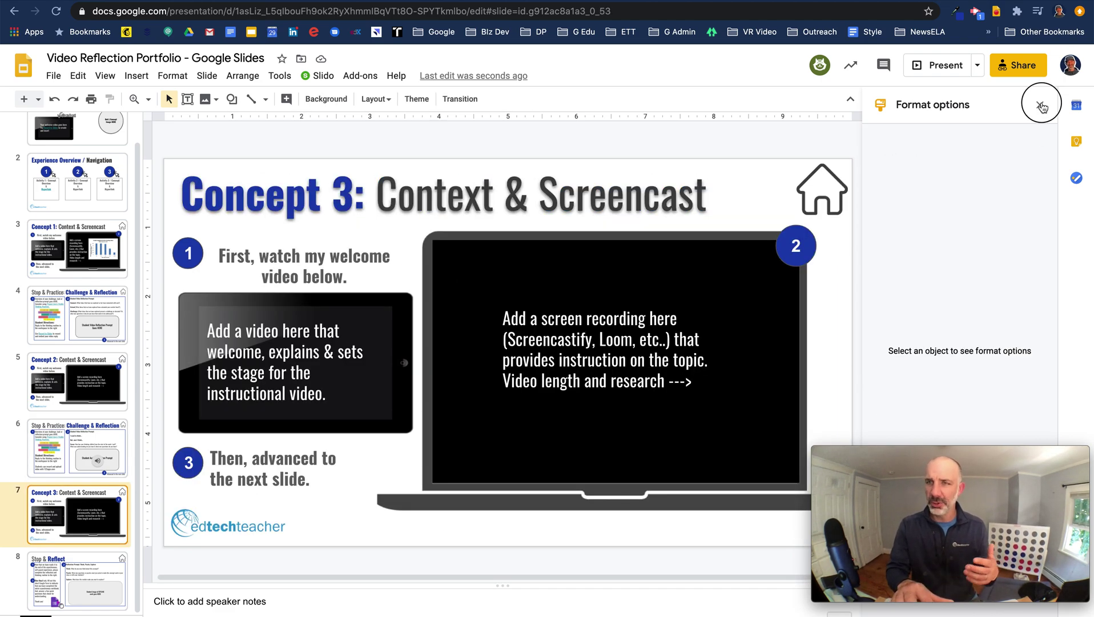
left_click(1041, 105)
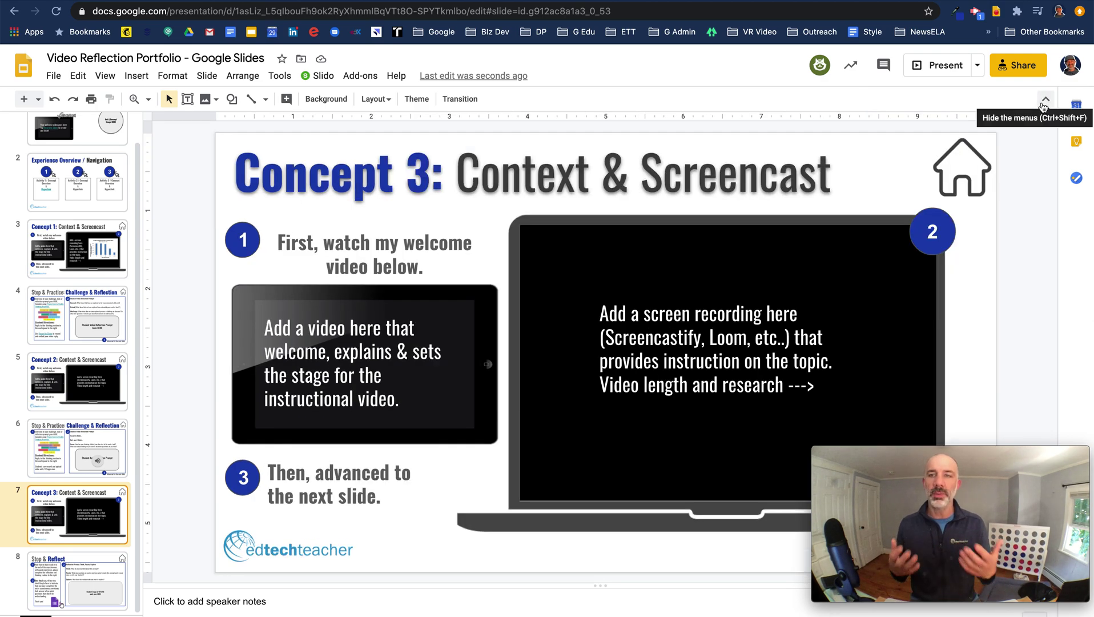